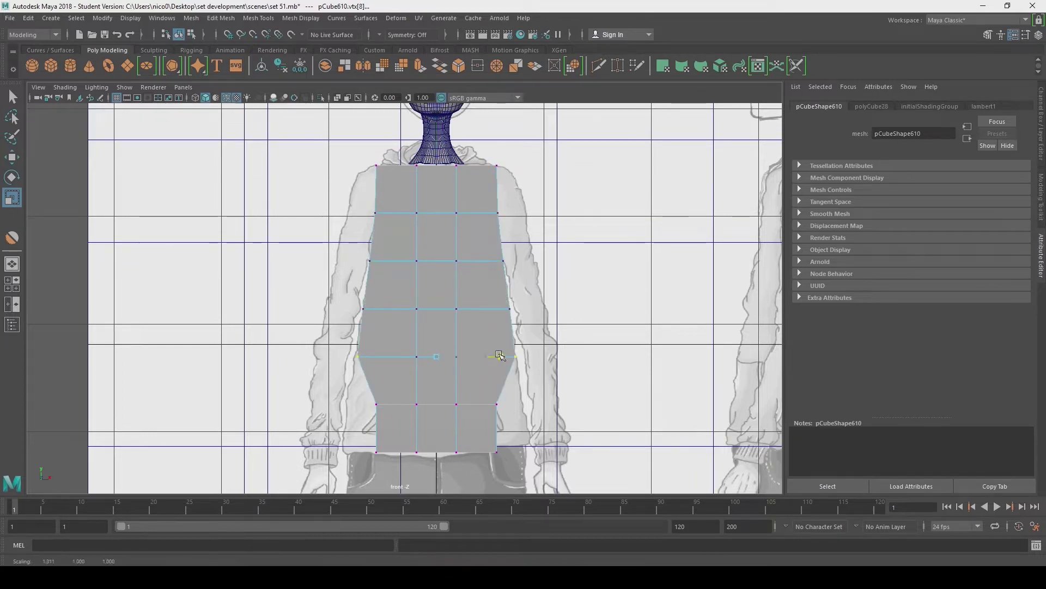
Scale the torso block's lower vertex rows horizontally to follow the hoodie's outline in the front reference.
key("Down")
left_click_drag(499, 404, 508, 402)
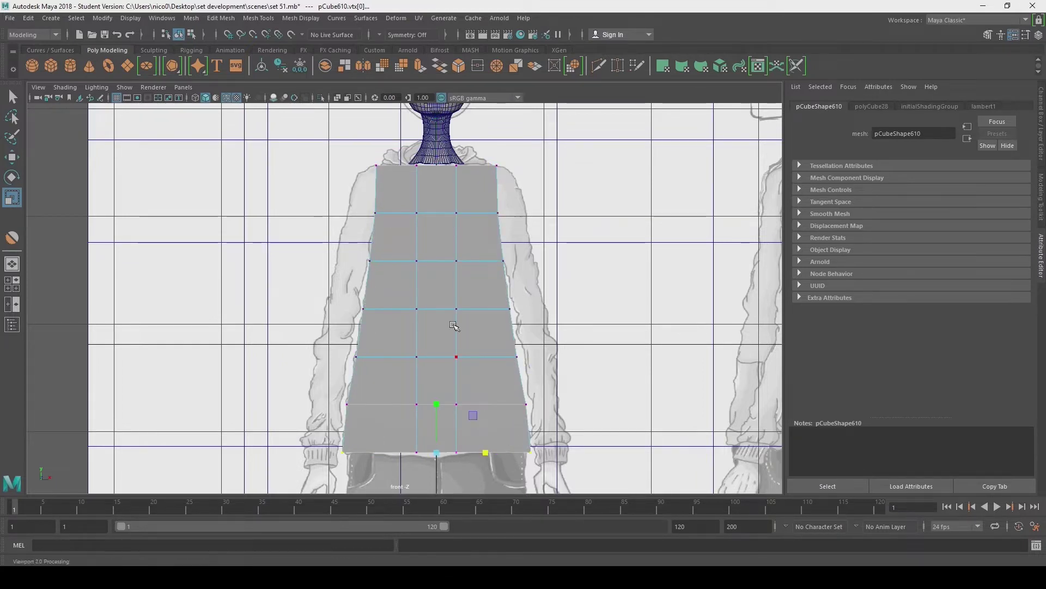
scroll(454, 325, "down", 5)
scroll(277, 415, "up", 6)
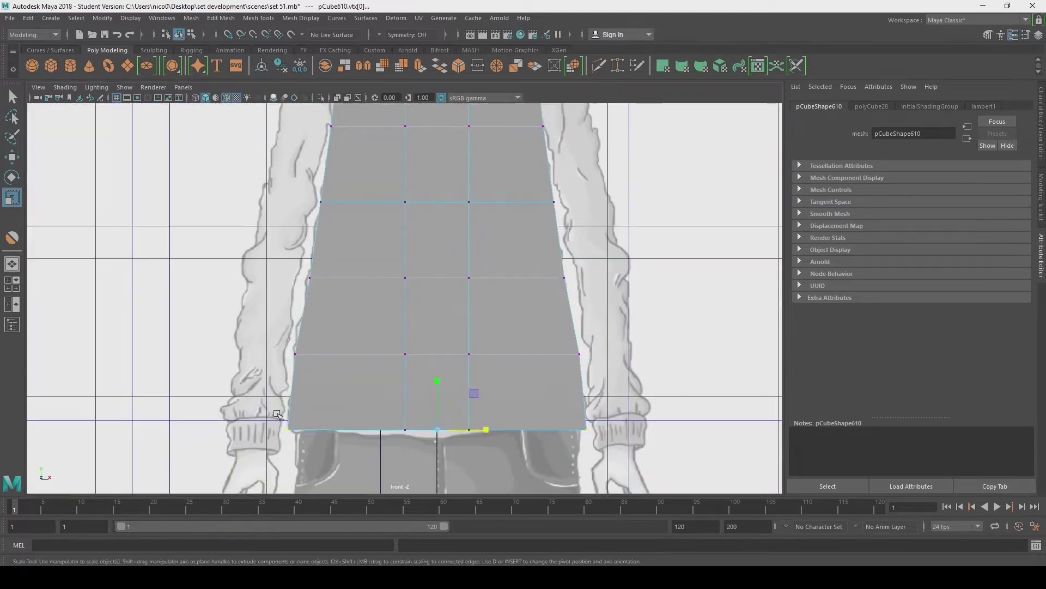
key("space")
middle_click_drag(501, 338, 474, 330)
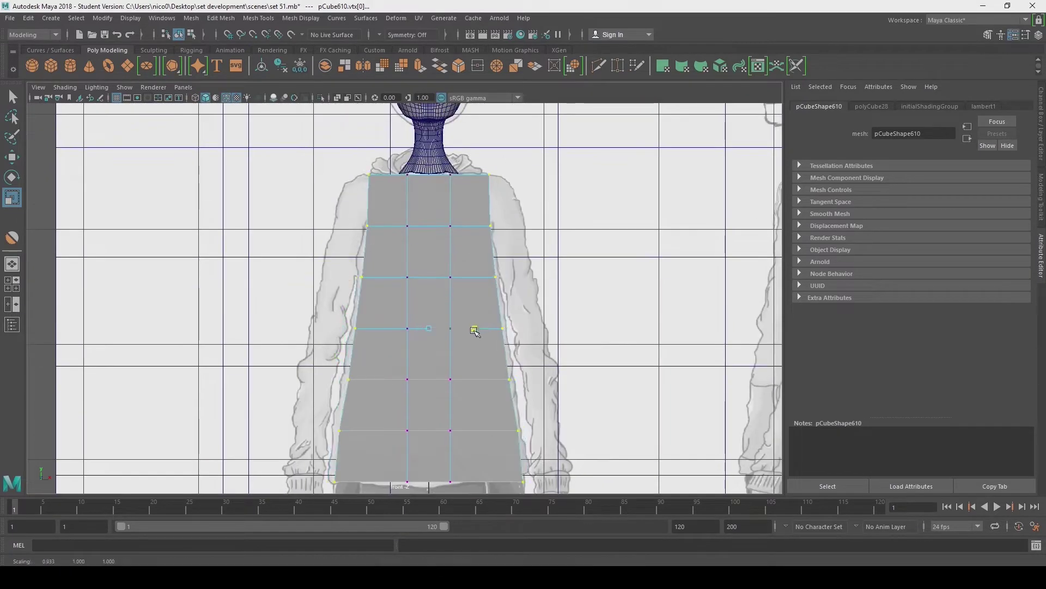
Extrude the torso's upper side faces into shoulders with World X symmetry and pull their top outer vertices inward.
key("space")
key("ctrl+e")
key("space")
right_click_drag(497, 189, 472, 191)
left_click(521, 175)
key("w")
left_click_drag(570, 176, 553, 177)
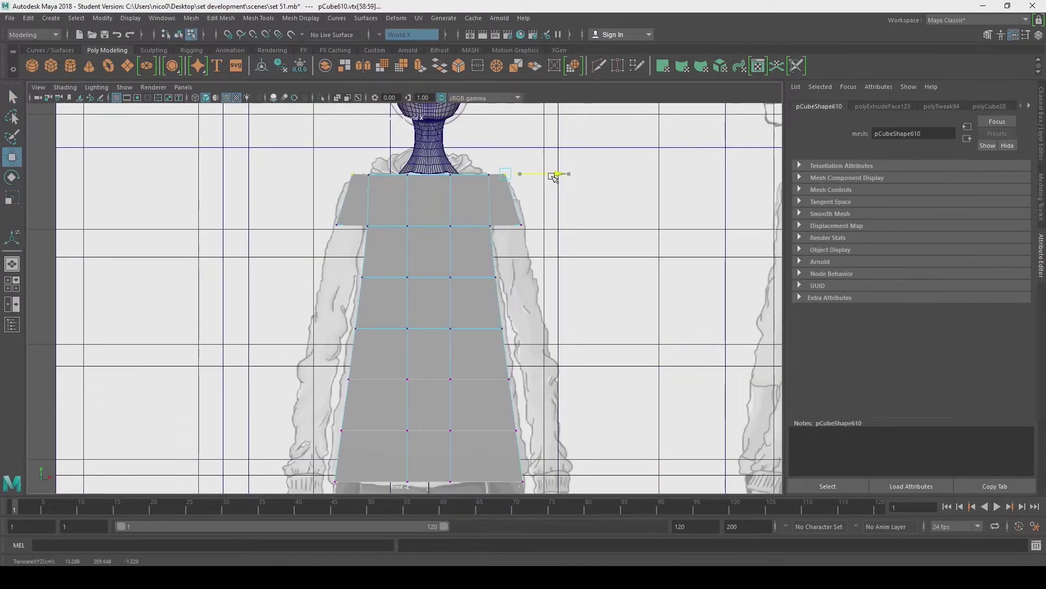
Scale the shoulder's end face smaller in the side view, keeping World X symmetry.
key("space")
key("space")
right_click_drag(408, 276, 385, 265)
left_click(397, 269)
key("space")
key("space")
key("r")
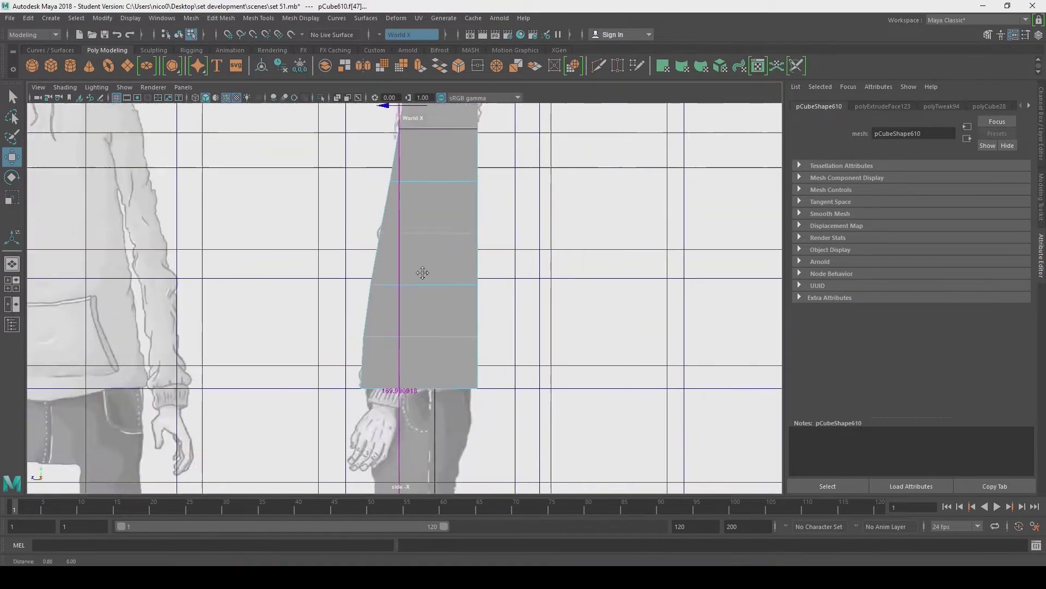
left_click_drag(442, 214, 426, 220)
Extrude the shoulder end faces about 7.28 units along the sleeves to begin the upper arms.
key("space")
key("space")
key("space")
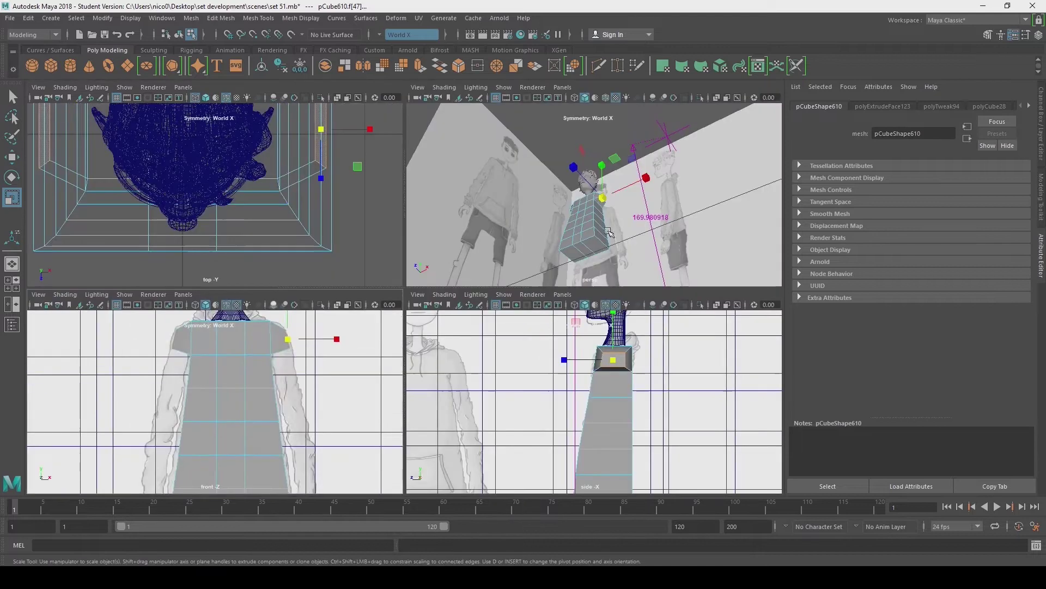
key("space")
key("ctrl+e")
key("space")
key("space")
left_click_drag(539, 229, 603, 370)
key("space")
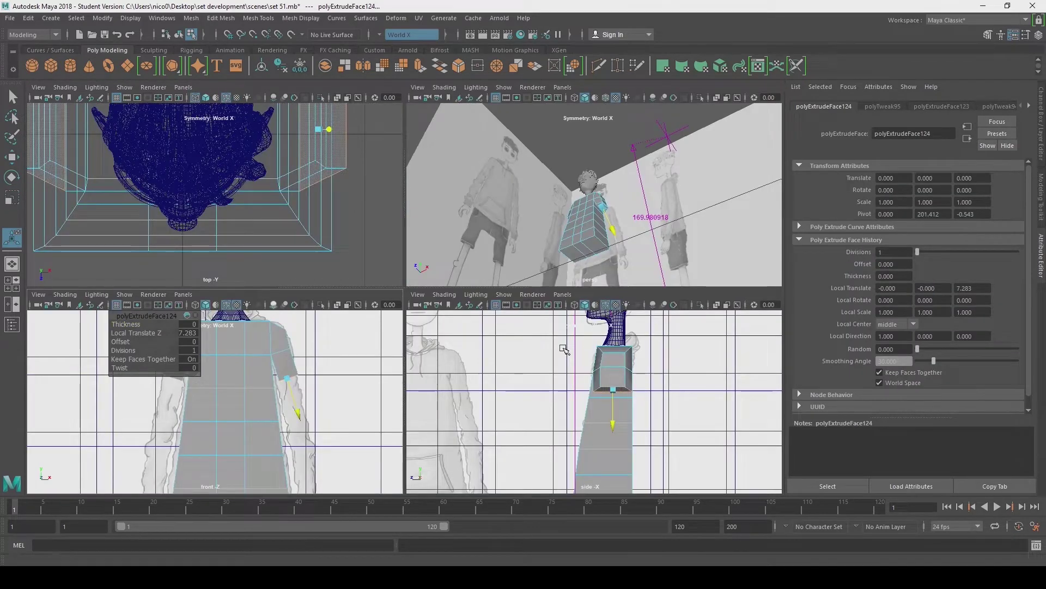
Extrude the arms in five further segments along the sleeves down to the hands, making the last about 9.98 units long.
key("space")
key("ctrl+e")
key("ctrl+e")
left_click_drag(596, 269, 654, 422)
key("ctrl+e")
middle_click_drag(671, 404, 626, 257, "alt")
key("ctrl+e")
left_click_drag(673, 280, 627, 474)
key("ctrl+e")
middle_click_drag(627, 474, 598, 358, "alt")
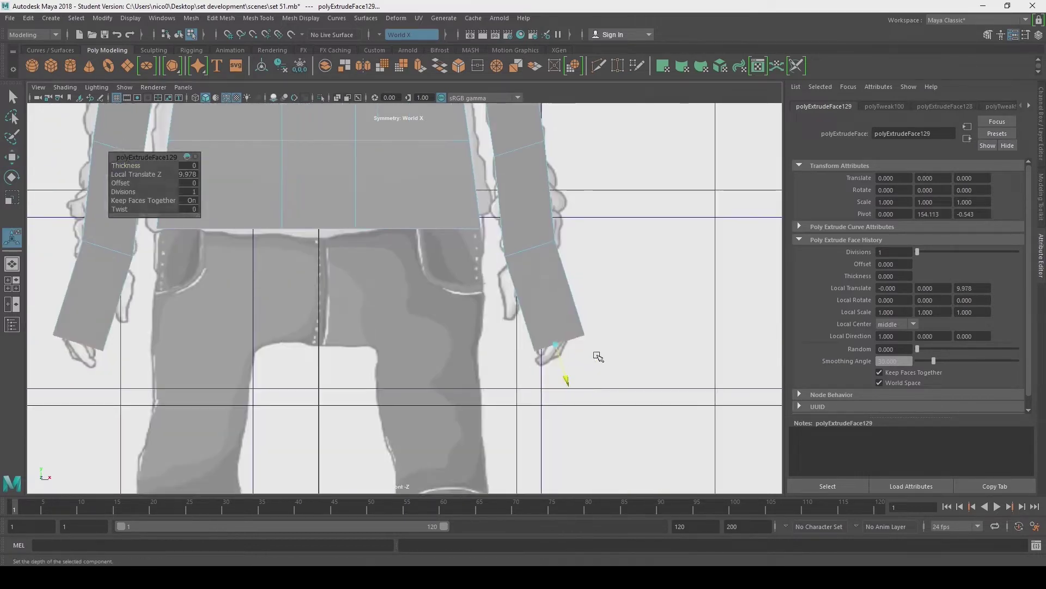
Move the arms' end faces inward to line up with the hands in the front reference.
scroll(479, 338, "down", 5)
scroll(494, 358, "up", 5)
key("w")
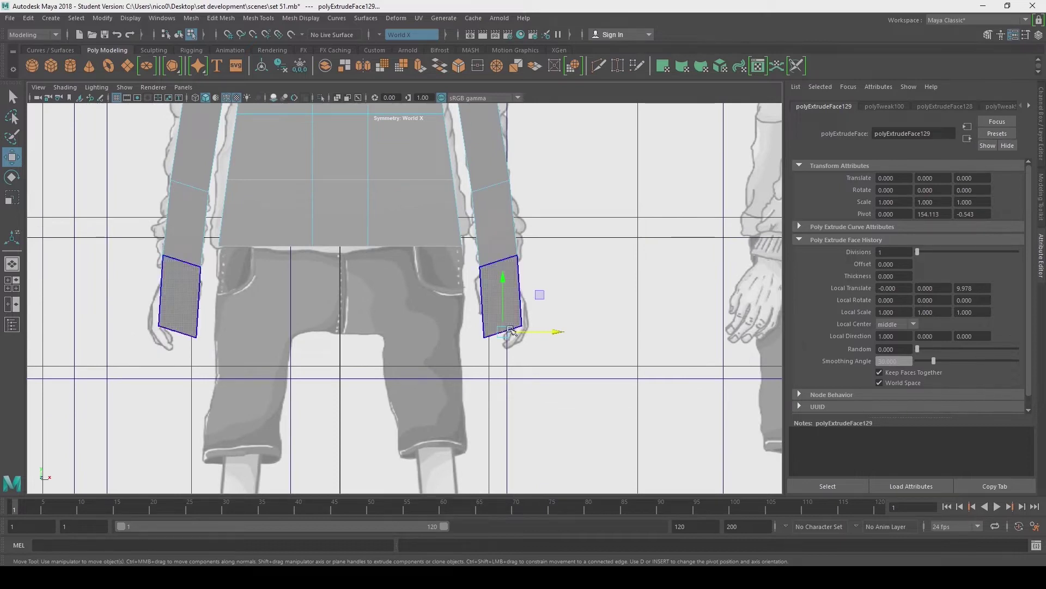
Move the torso's front vertex rows back in the side view to flatten the belly profile.
key("space")
left_click_drag(311, 415, 381, 376, "alt")
key("ctrl+a")
right_click_drag(514, 263, 461, 263)
key("space")
scroll(480, 327, "up", 3)
left_click_drag(371, 240, 403, 267)
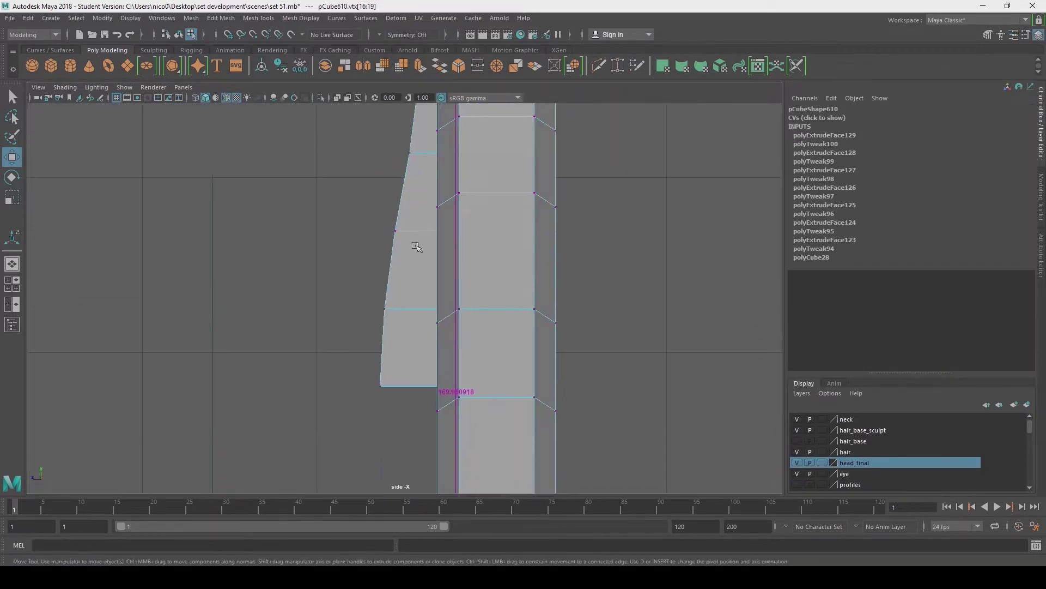
key("space")
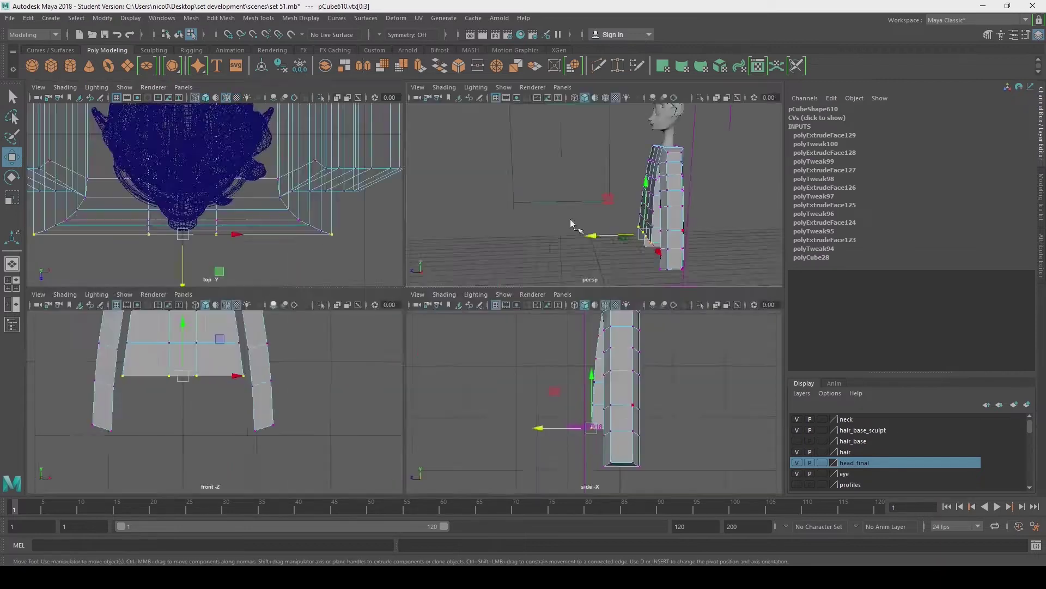
Scale the arm faces narrower from front to back in the side view.
key("space")
left_click_drag(275, 320, 479, 296, "alt")
key("F11")
key("space")
left_click(455, 269)
key("r")
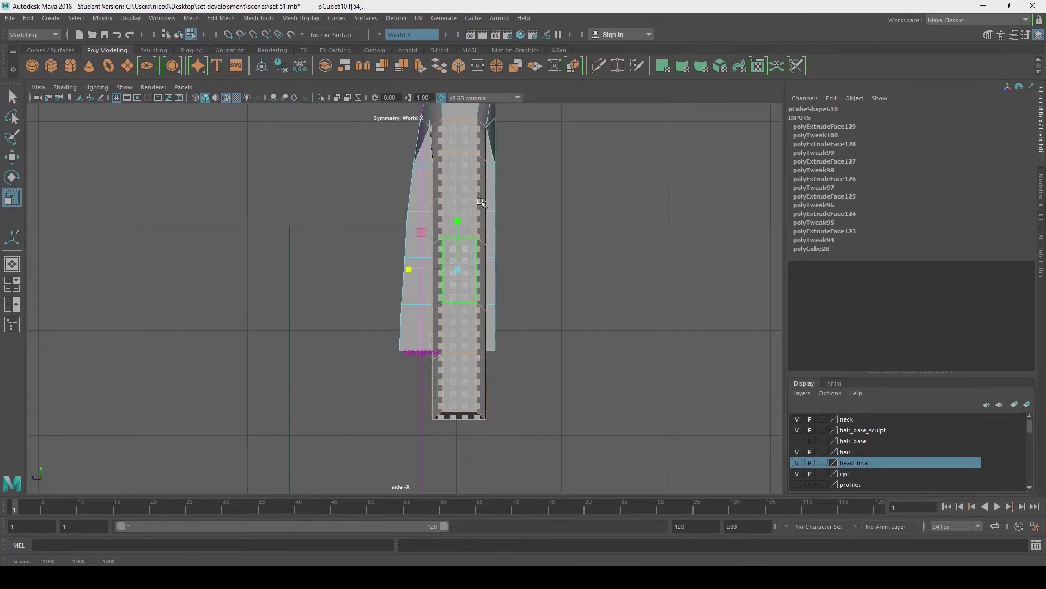
key("space")
key("space")
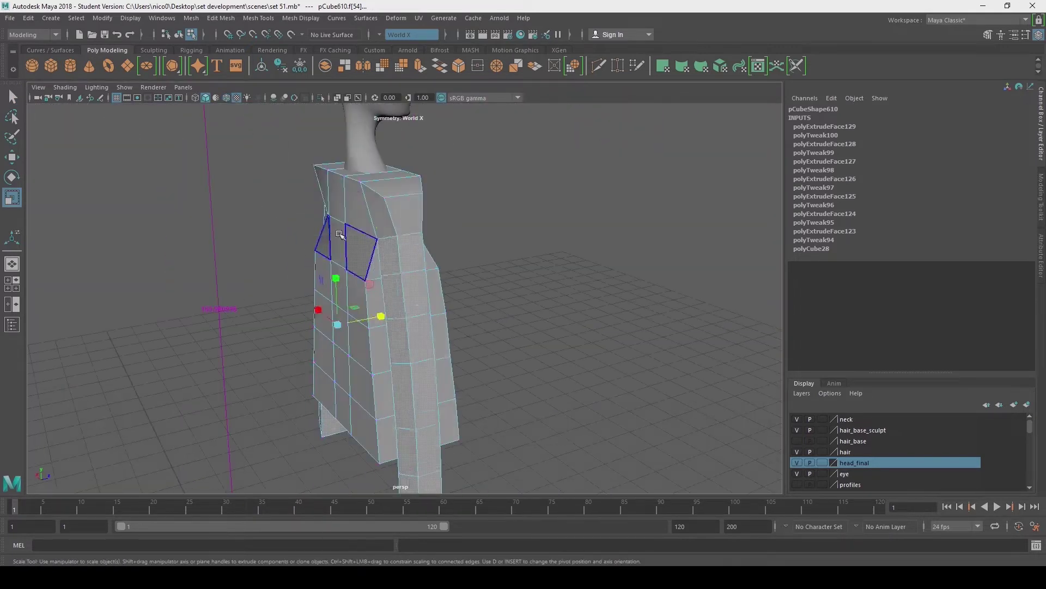
Adjust the armpit vertices and shift the arm's front inner vertex column forward in the side view.
key("F9")
left_click(398, 272)
key("w")
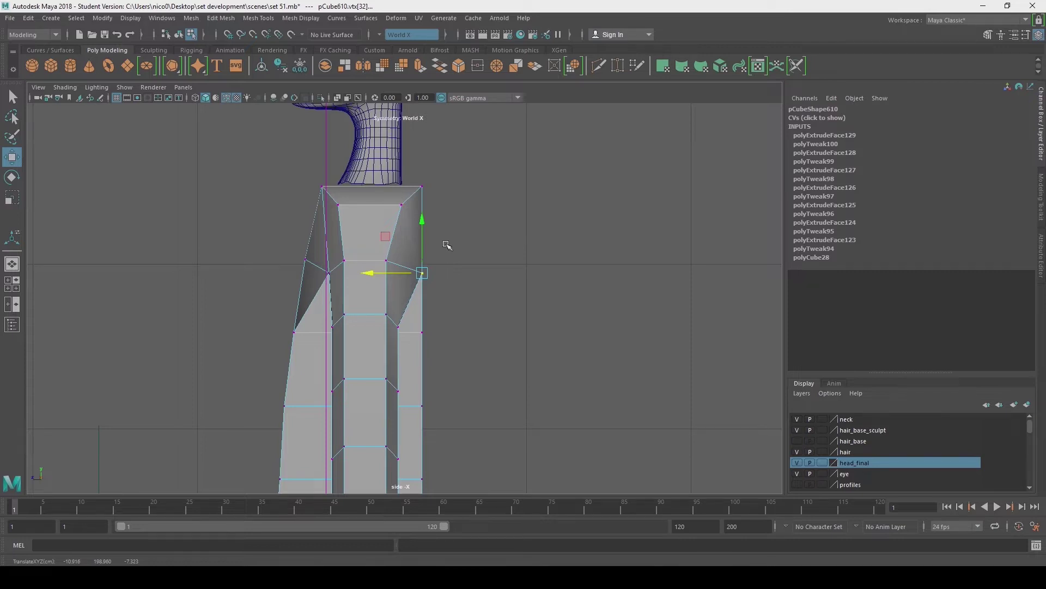
middle_click_drag(358, 373, 365, 137, "alt")
left_click(346, 271, "shift")
middle_click_drag(298, 391, 321, 368, "alt")
left_click(322, 213, "shift")
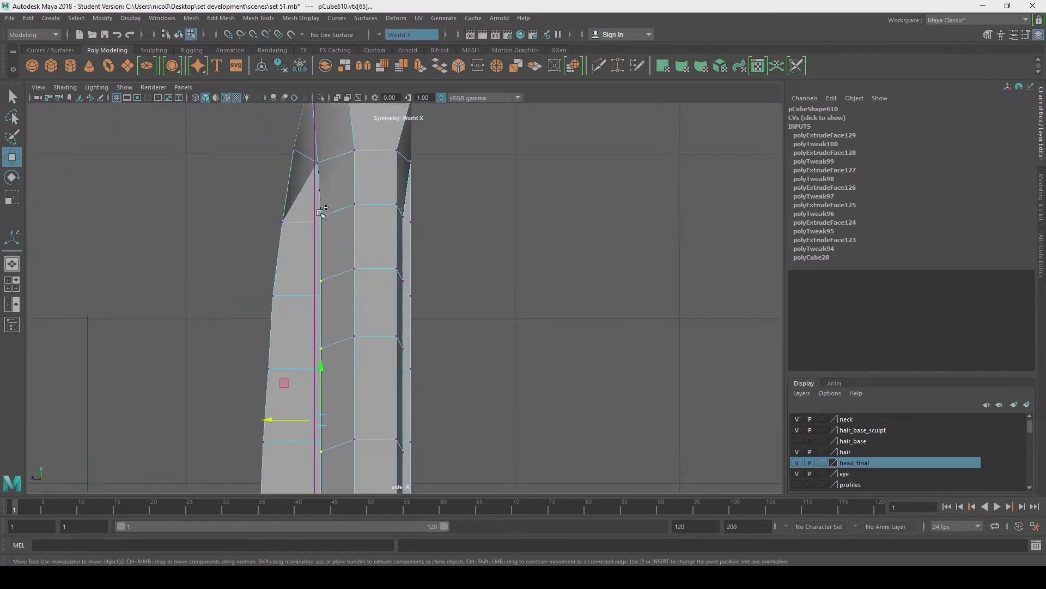
scroll(250, 296, "down", 3)
Reposition the middle vertices of the torso's top edge around the base of the neck.
key("space")
key("f")
right_click_drag(349, 240, 378, 230)
left_click_drag(378, 230, 480, 234, "alt")
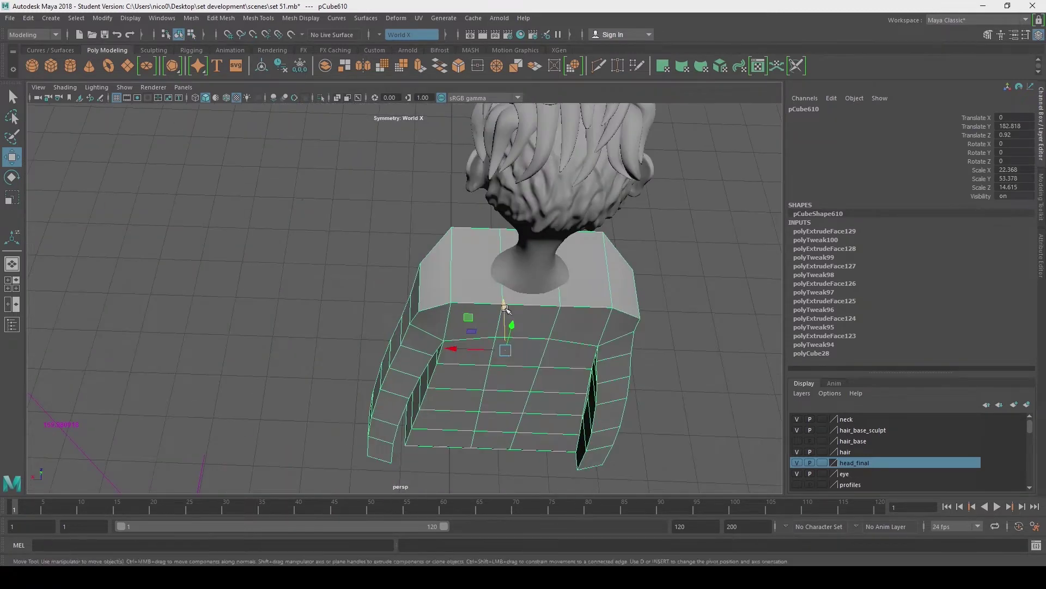
right_click_drag(479, 234, 452, 235)
scroll(454, 211, "up", 3)
left_click_drag(453, 211, 395, 295, "alt")
left_click(373, 256)
left_click_drag(373, 211, 524, 318, "alt")
left_click(300, 279)
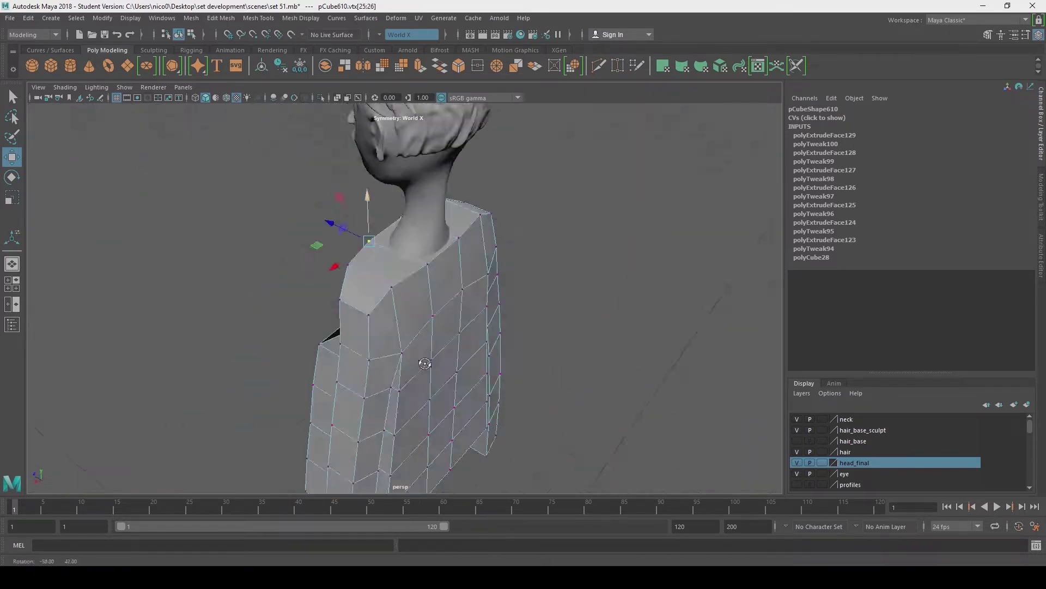
Scale the torso's corner vertex columns and the arms' outer vertices in depth to round the body.
left_click_drag(442, 316, 360, 256, "alt")
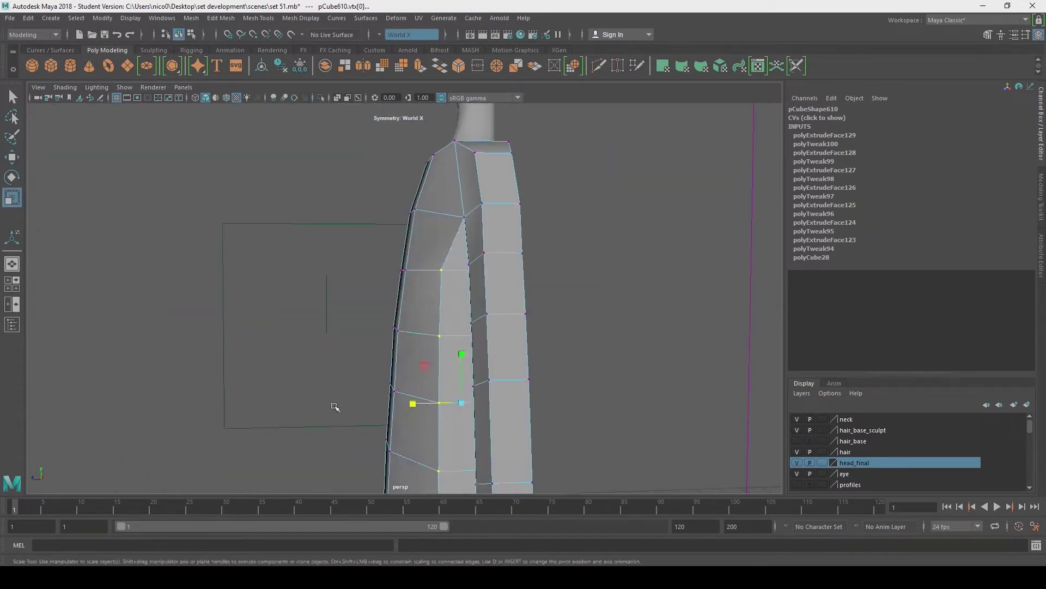
left_click_drag(334, 407, 582, 387, "alt")
scroll(581, 387, "down", 2)
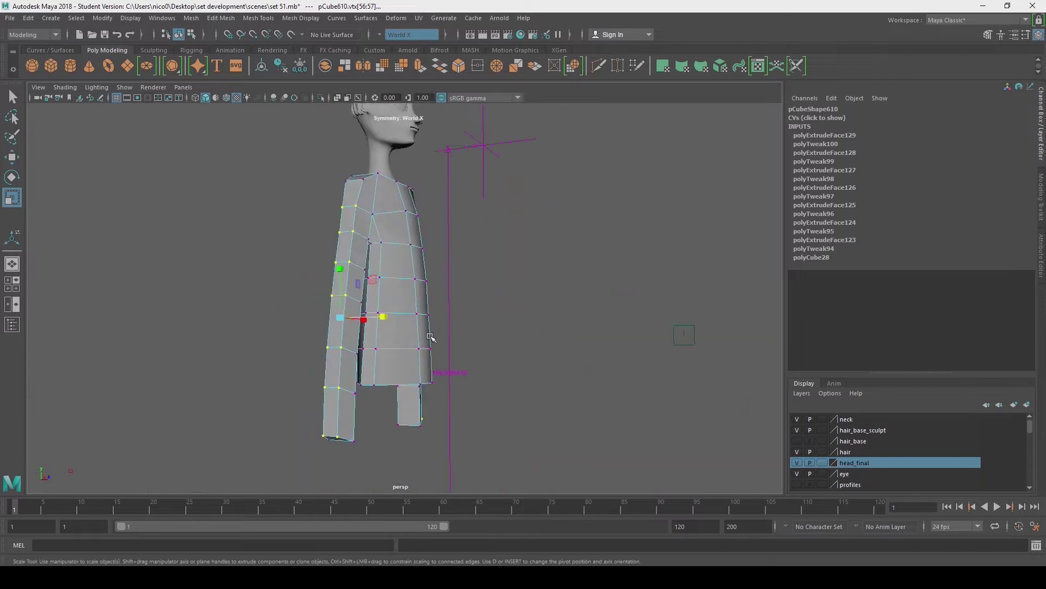
Move the inner arm vertices below the armpits sideways to shape the sleeves.
scroll(400, 284, "up", 5)
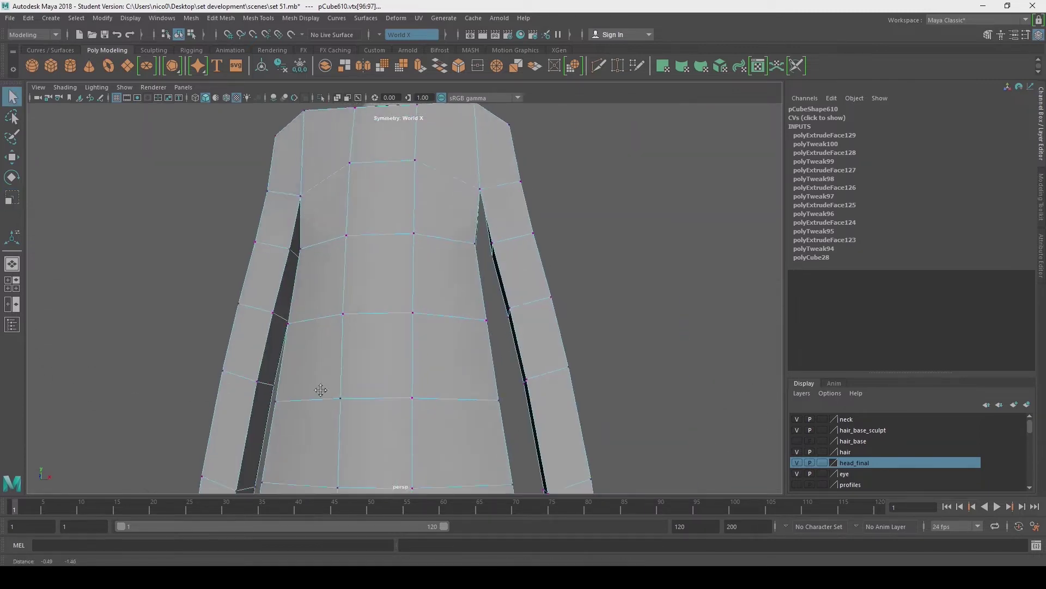
left_click(374, 349)
scroll(331, 353, "up", 3)
scroll(331, 353, "down", 6)
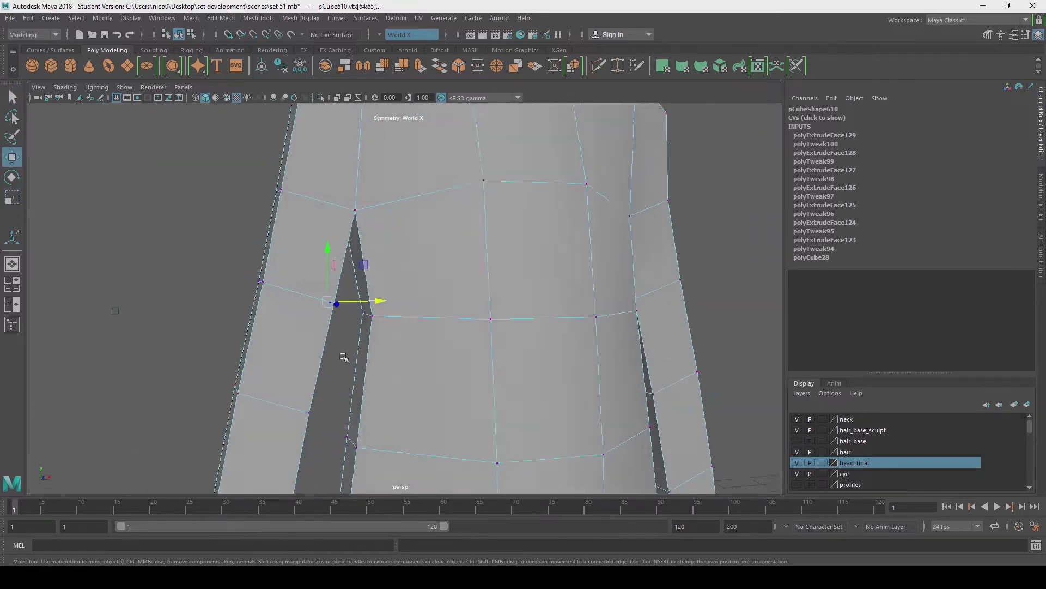
left_click_drag(344, 327, 321, 292, "alt")
left_click(350, 260)
key("q")
left_click_drag(350, 259, 299, 367, "alt")
left_click_drag(368, 307, 430, 301, "alt")
scroll(430, 301, "down", 4)
left_click_drag(377, 362, 426, 357, "alt")
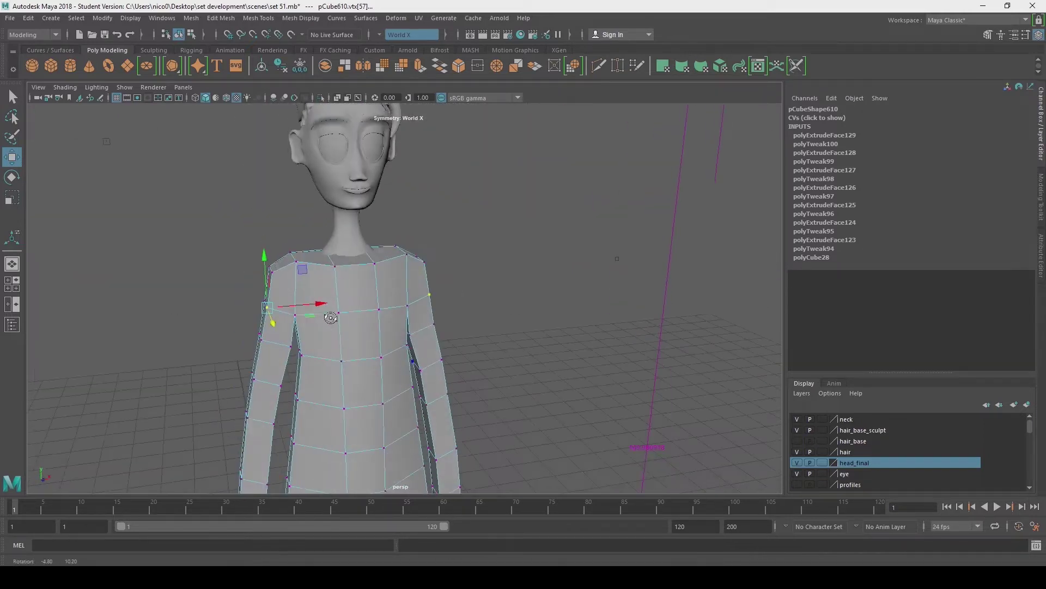
Scale the shoulder-top vertices in the side view and move the upper-arm vertices to round the shoulders.
left_click_drag(465, 191, 498, 431, "alt")
left_click_drag(526, 207, 550, 226)
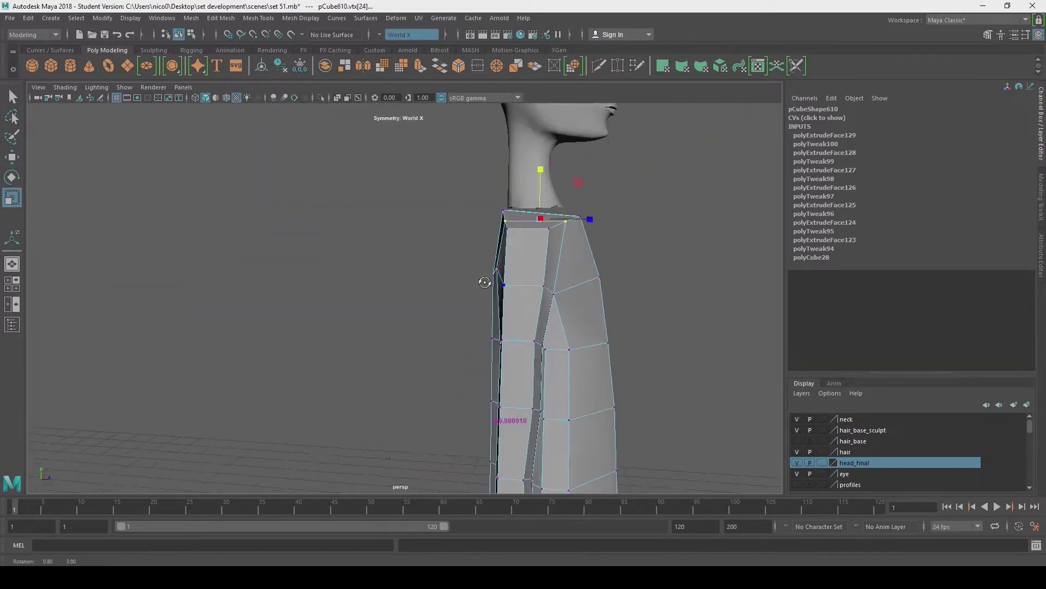
left_click_drag(483, 283, 377, 345, "alt")
left_click_drag(254, 217, 295, 231, "alt")
left_click_drag(294, 232, 254, 275)
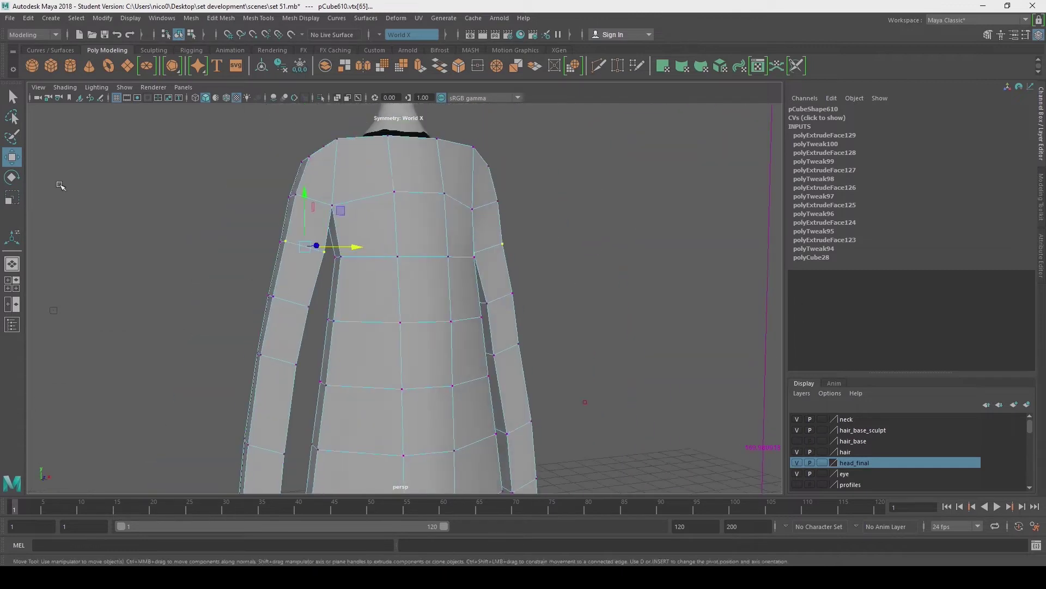
Select the torso's hem edges and scale them to reshape the bottom outline.
left_click_drag(361, 359, 417, 307, "alt")
key("F8")
scroll(392, 349, "down", 5)
left_click_drag(403, 323, 412, 323)
right_click_drag(350, 234, 350, 233)
key("q")
left_click_drag(350, 233, 545, 283, "alt")
left_click(576, 304)
left_click_drag(588, 453, 396, 386, "alt")
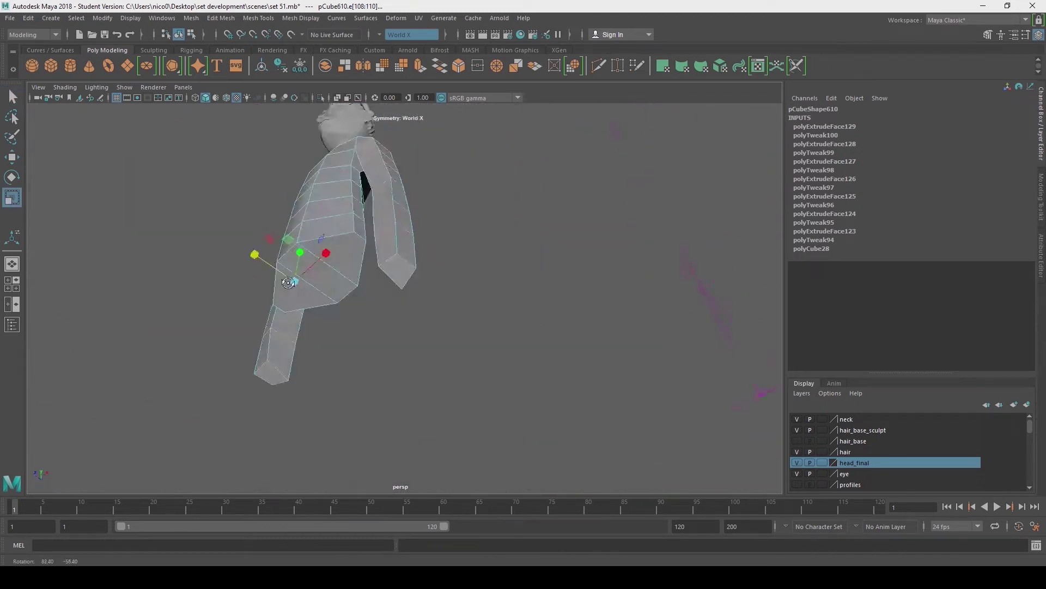
Move the torso's lower side vertices just above the hem to refine the waist shape.
left_click_drag(582, 339, 201, 330, "alt")
key("F9")
left_click(436, 316)
key("w")
left_click(396, 305)
left_click_drag(417, 218, 389, 232, "alt")
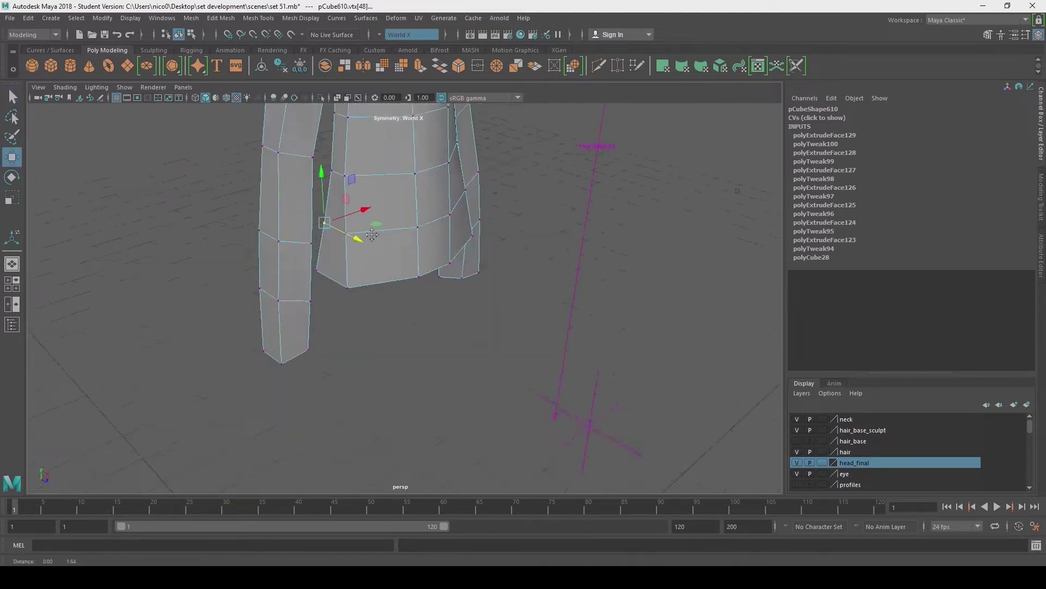
Move the body's side edges and upper front edges with the smooth preview on to refine the silhouette.
key("F8")
left_click_drag(353, 269, 488, 387, "alt")
key("F10")
left_click(412, 306)
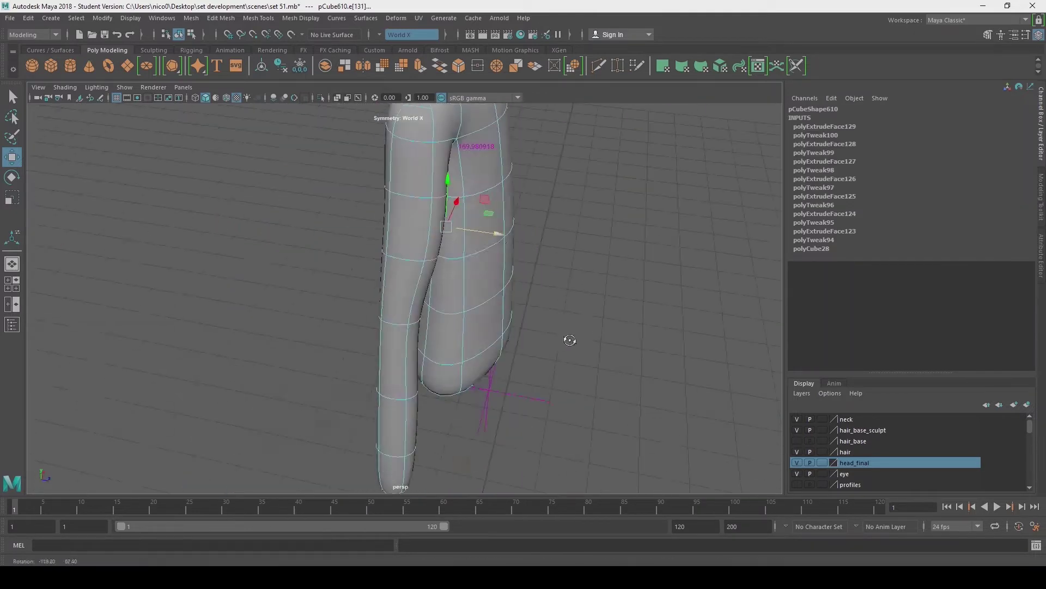
left_click_drag(406, 301, 658, 315, "alt")
left_click_drag(481, 227, 562, 334, "alt")
left_click(465, 292)
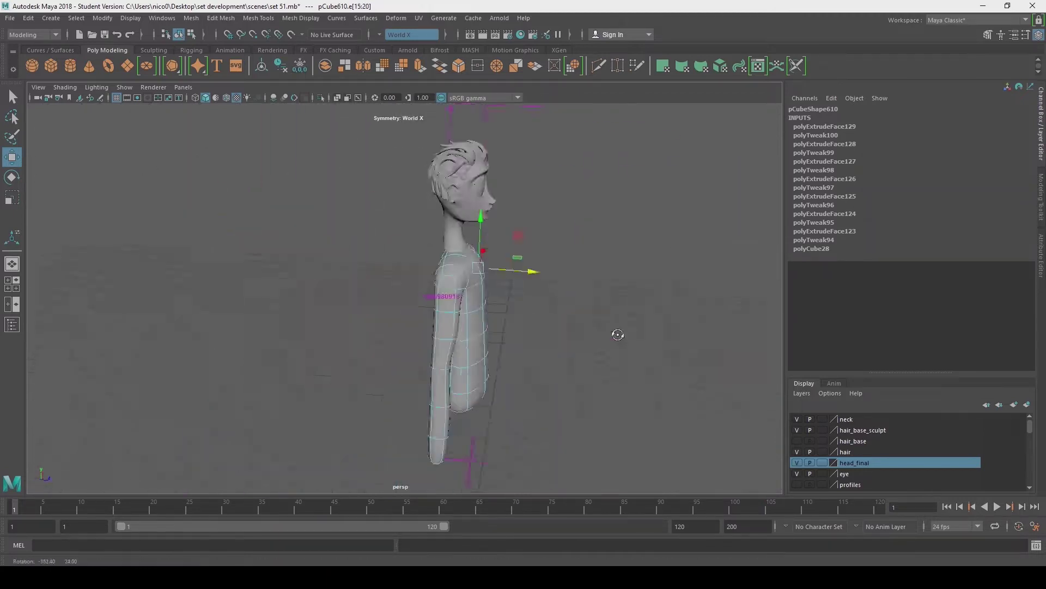
Turn off the smooth preview and apply Smooth with 1 division to the body mesh.
key("F8")
left_click_drag(467, 304, 383, 330, "alt")
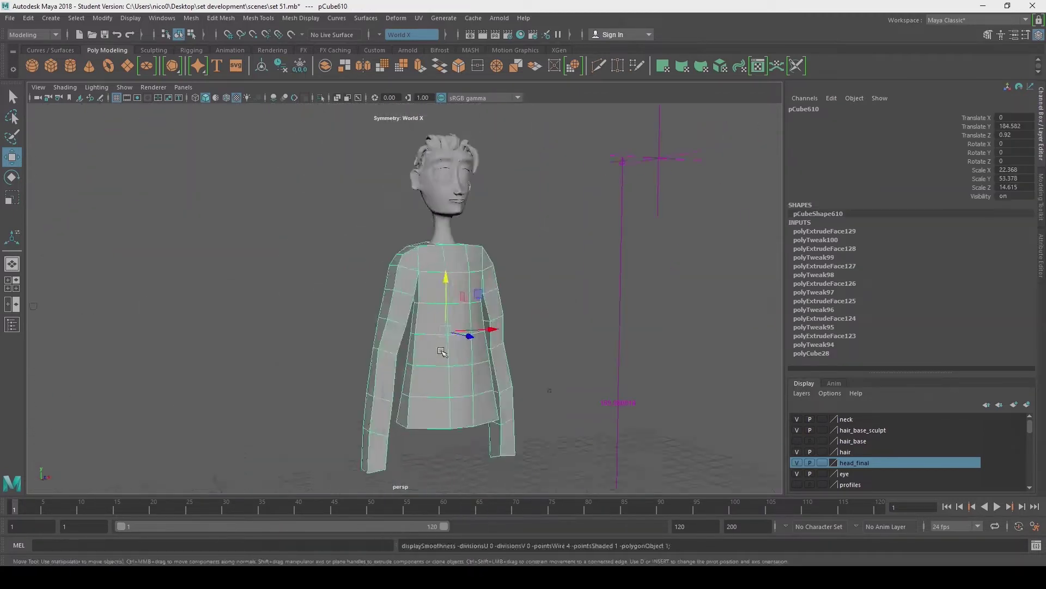
left_click_drag(537, 288, 495, 288, "alt")
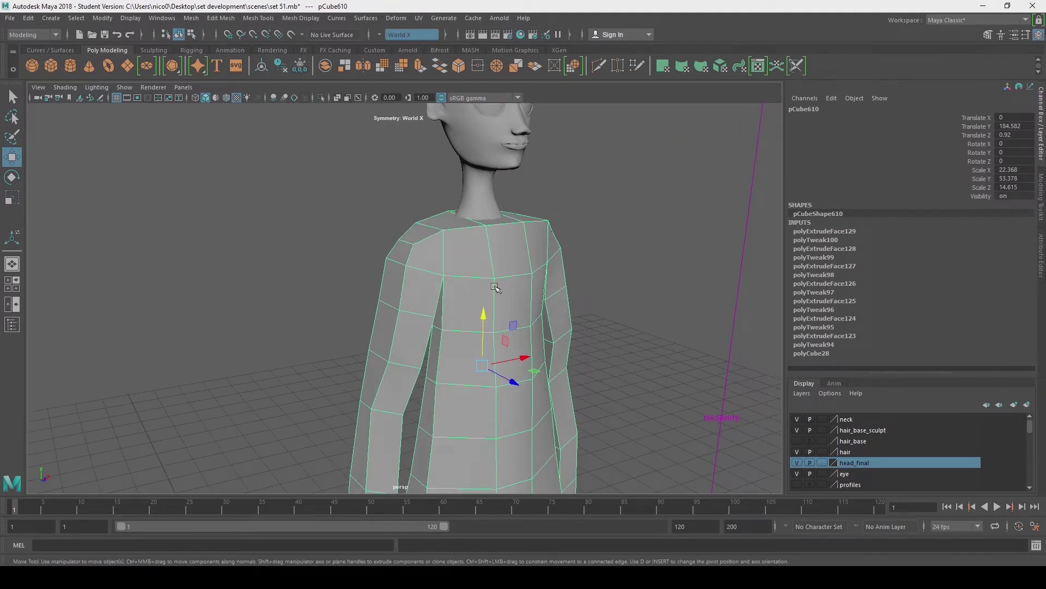
right_click_drag(476, 310, 497, 372, "shift")
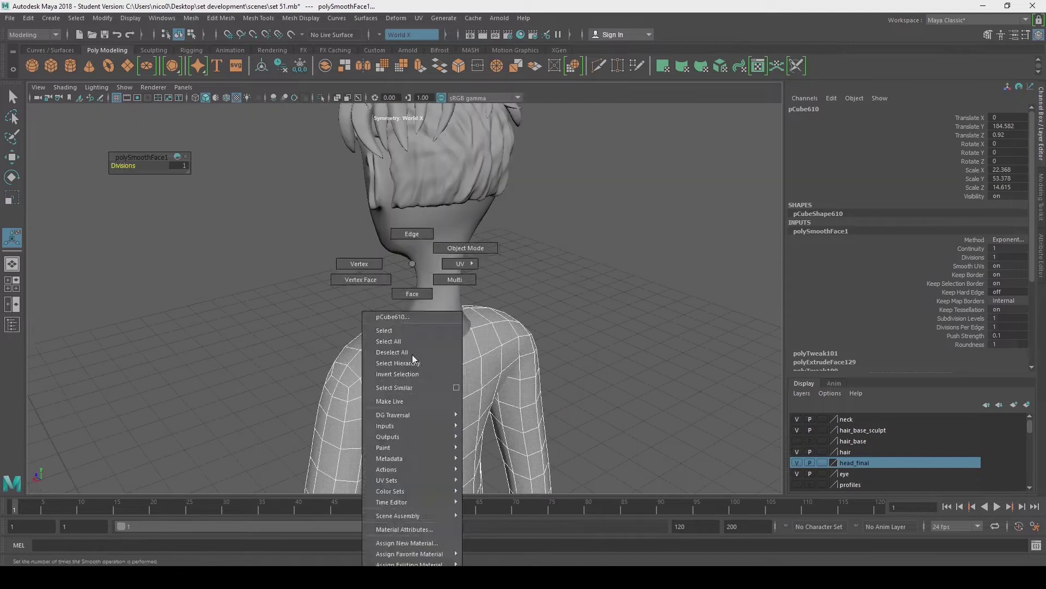
Move the edges at the back of the neckline in depth to fit the base of the neck.
key("w")
left_click(443, 368)
left_click_drag(270, 316, 646, 405, "alt")
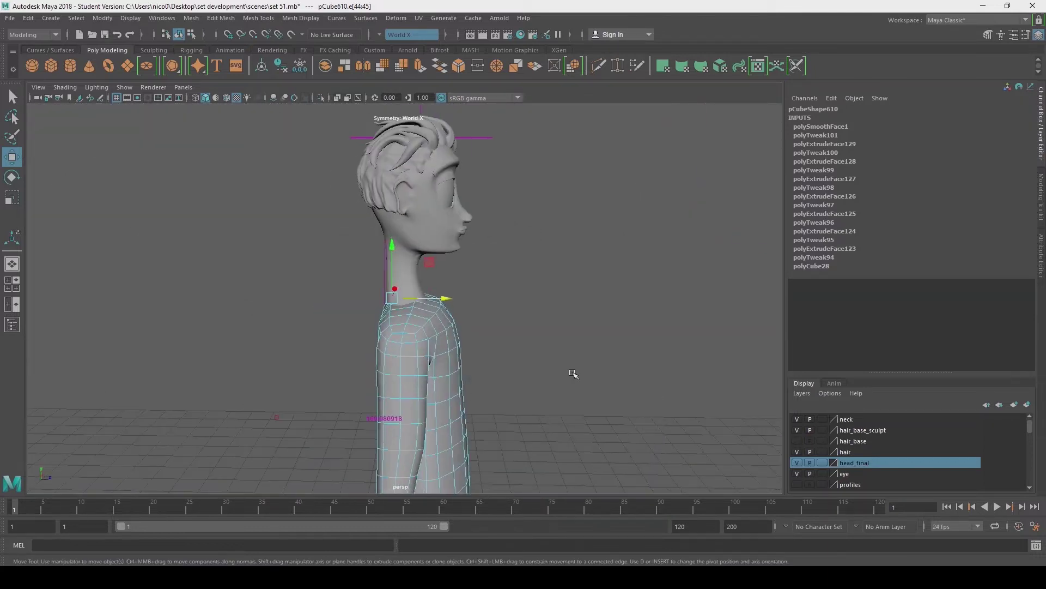
Move the vertices on the upper chest and around the front neckline to fit the base of the neck.
scroll(329, 341, "up", 3)
left_click_drag(329, 342, 447, 275, "alt")
right_click_drag(447, 275, 411, 267)
left_click_drag(411, 267, 327, 305, "alt")
left_click(334, 303)
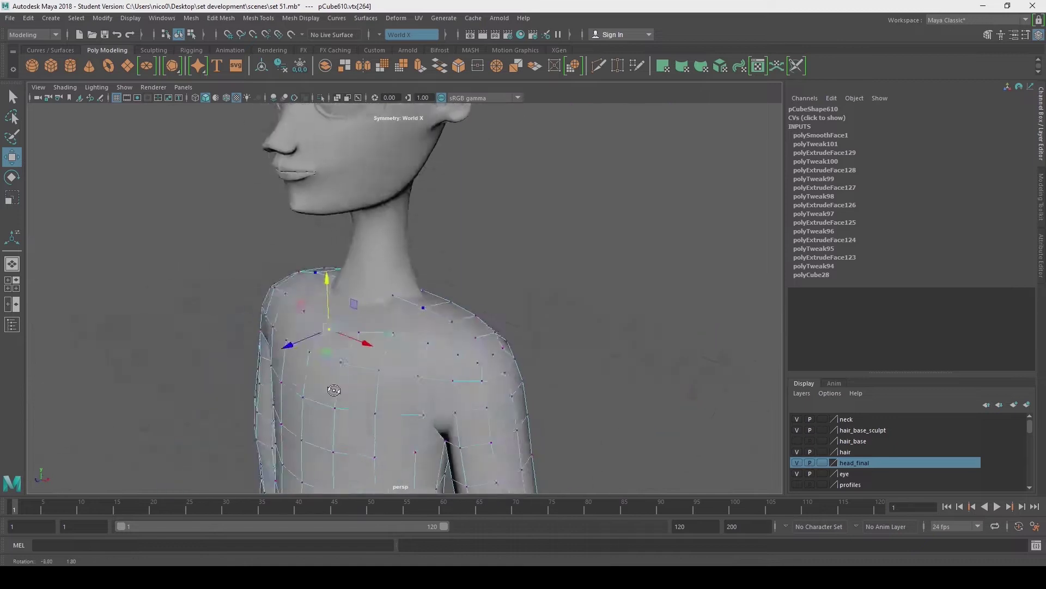
scroll(330, 363, "up", 2)
scroll(329, 364, "down", 2)
left_click_drag(329, 364, 385, 297, "alt")
left_click(386, 298)
left_click_drag(377, 253, 372, 419, "alt")
left_click_drag(320, 369, 299, 297, "alt")
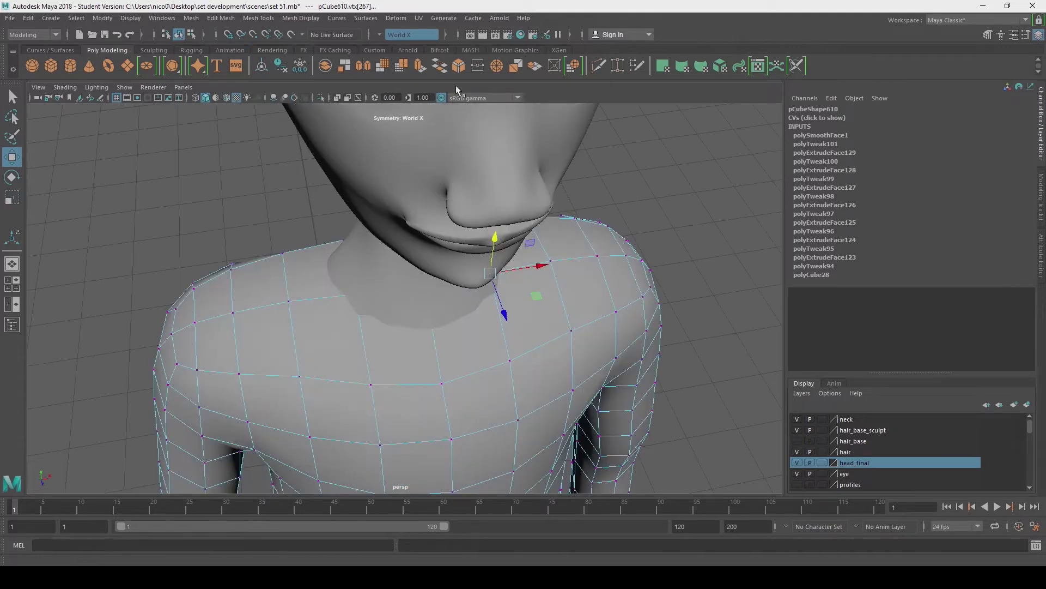
Cut new edges with Multi-Cut across the upper chest and both shoulders around the base of the neck.
left_click_drag(238, 207, 460, 343, "alt")
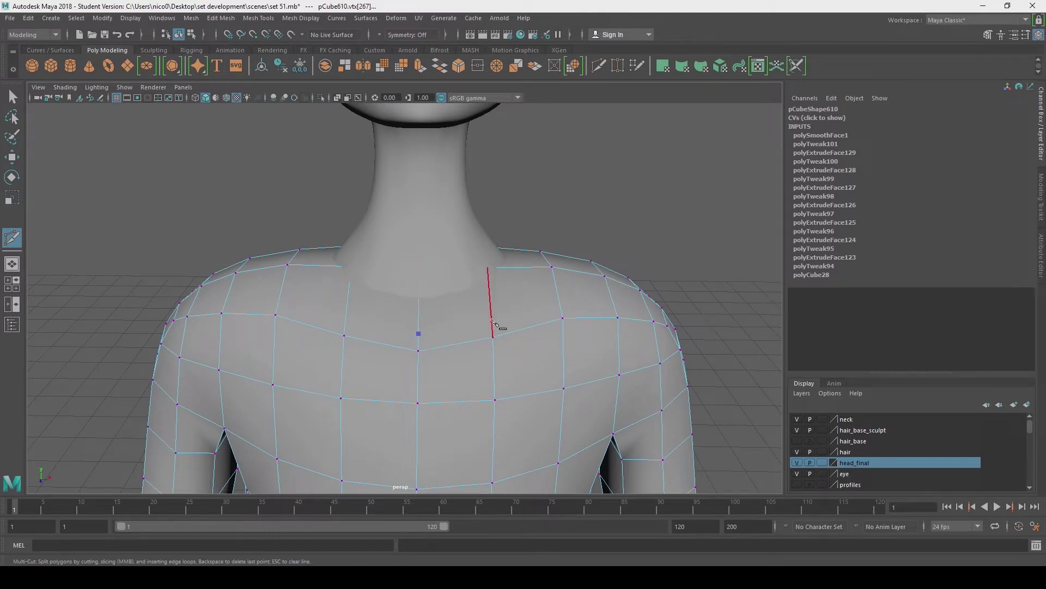
left_click_drag(533, 271, 523, 376, "alt")
left_click(430, 353)
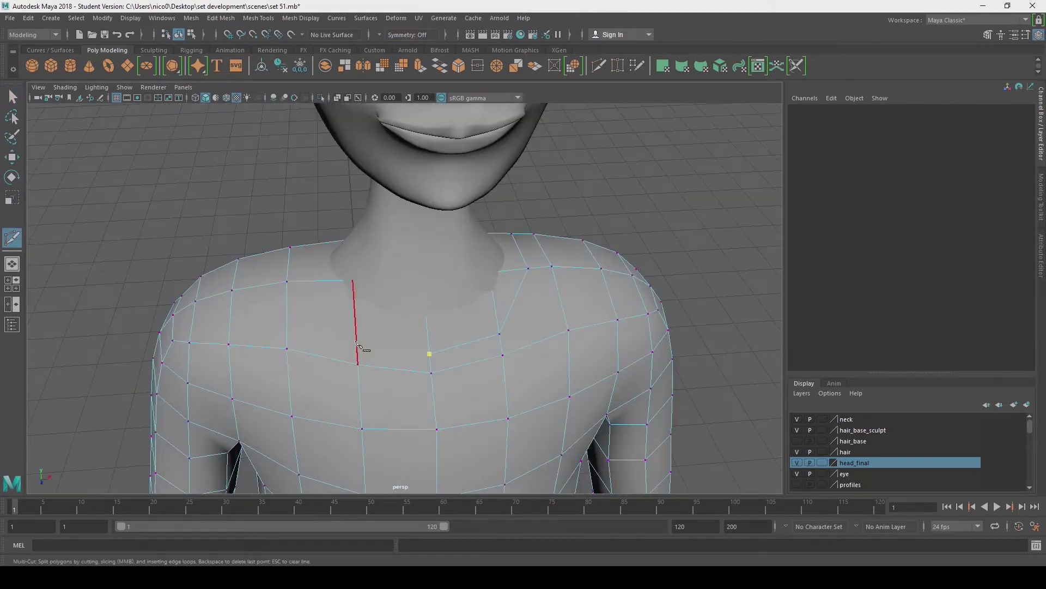
left_click(313, 281)
left_click_drag(317, 289, 475, 328, "alt")
left_click_drag(366, 317, 561, 374, "alt")
right_click_drag(560, 374, 391, 329, "alt")
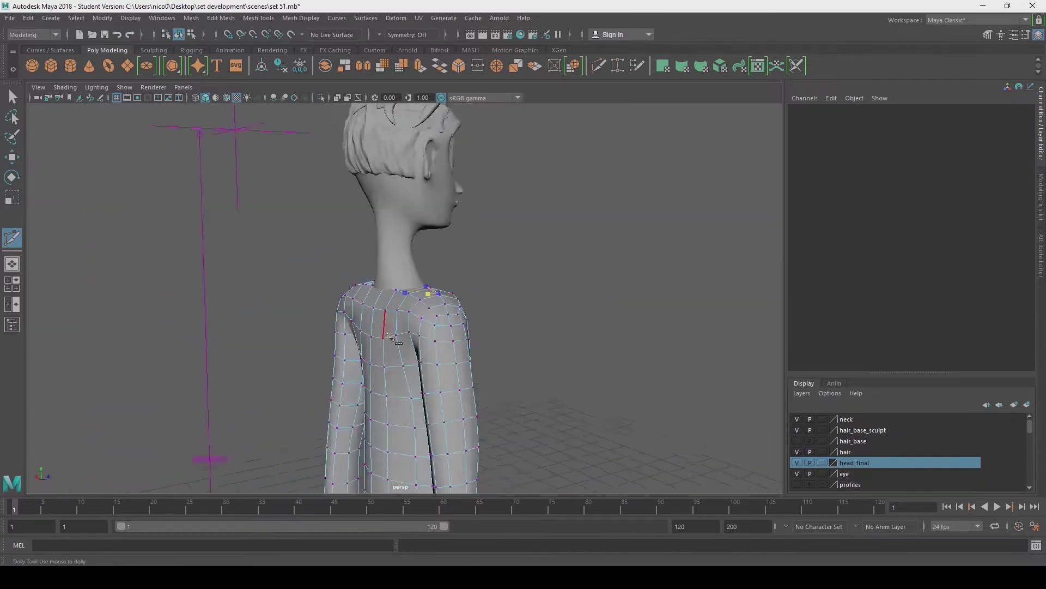
left_click_drag(400, 337, 12, 104, "alt")
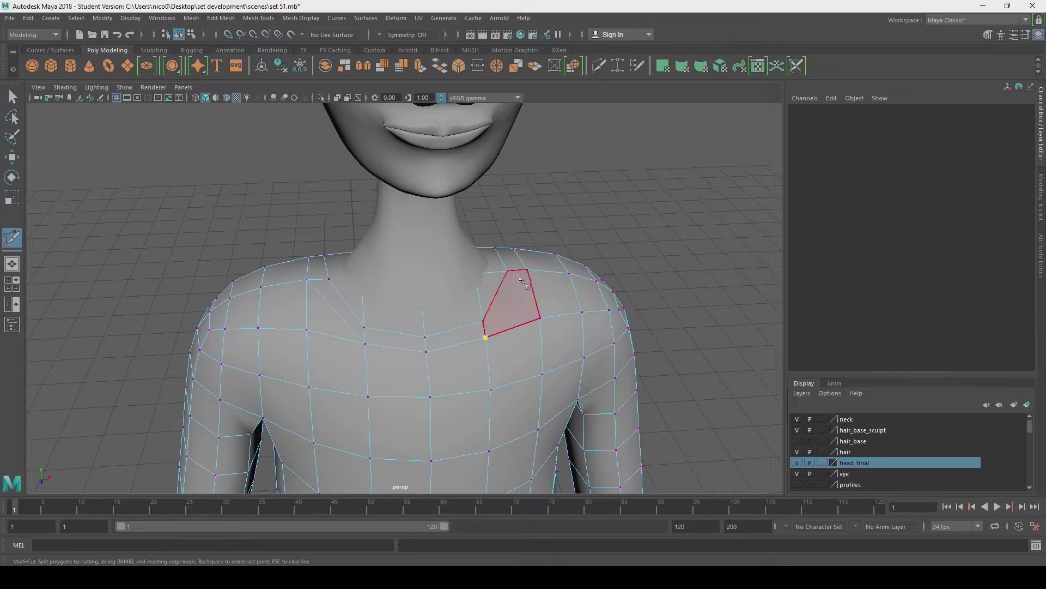
Extrude the narrow shoulder faces on both sides of the neck to start the hood's rim strips.
left_click_drag(520, 318, 602, 327, "alt")
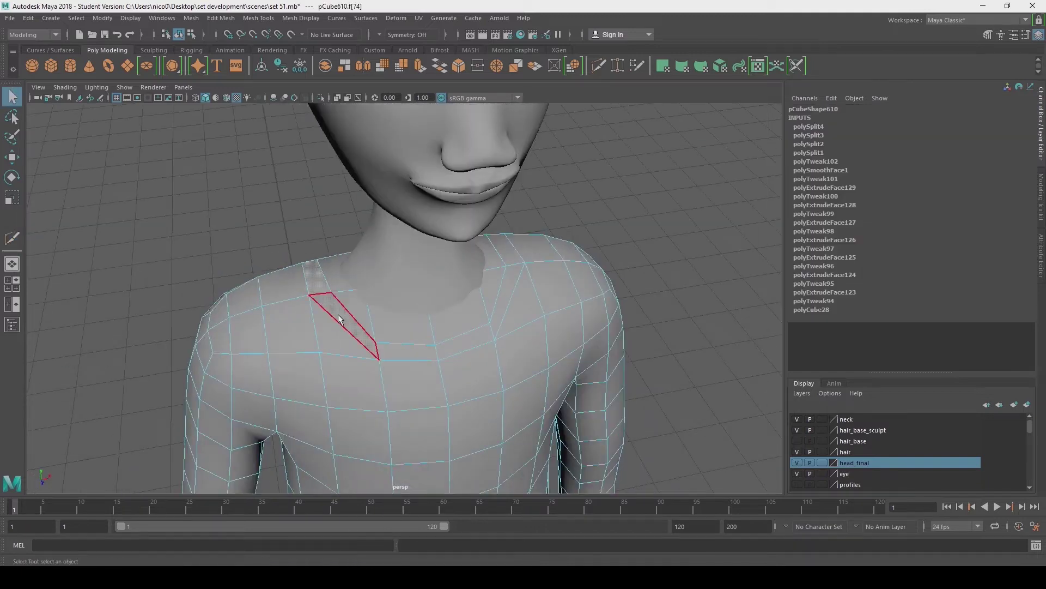
left_click_drag(344, 310, 401, 315, "alt")
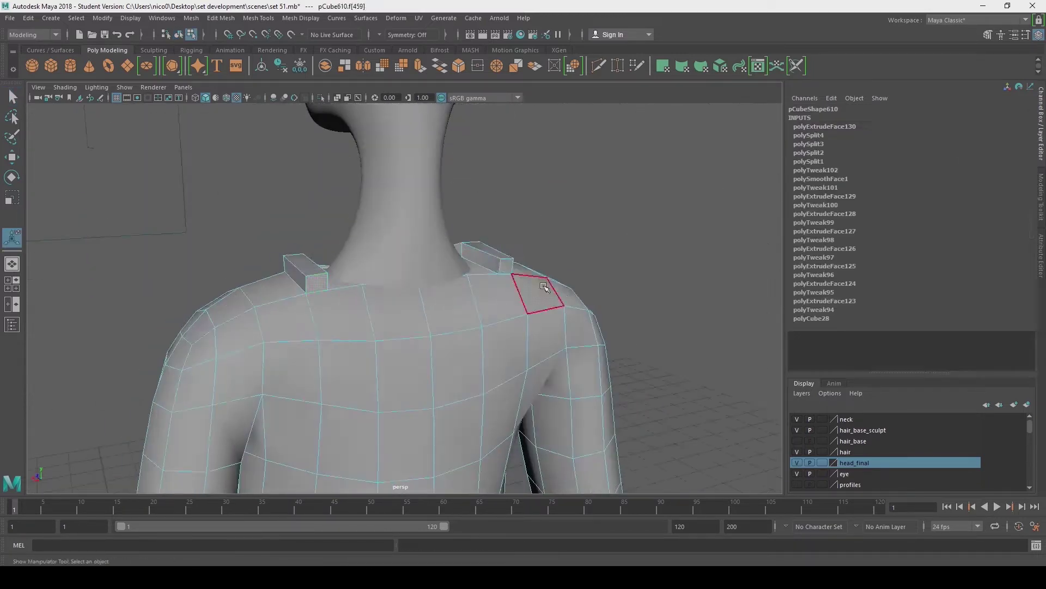
key("ctrl+e")
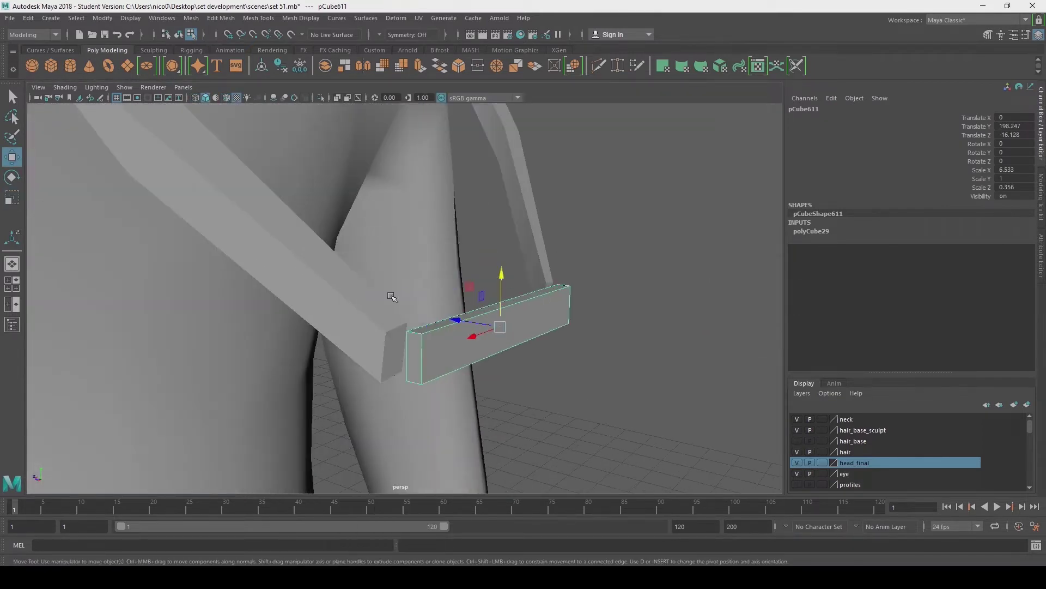
right_click(472, 288)
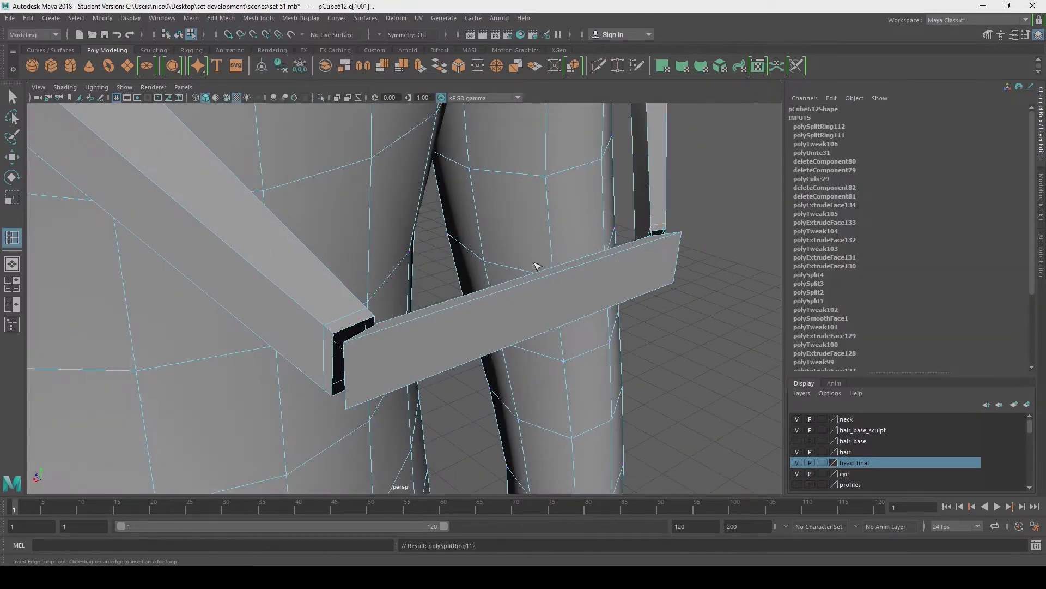
left_click(342, 388)
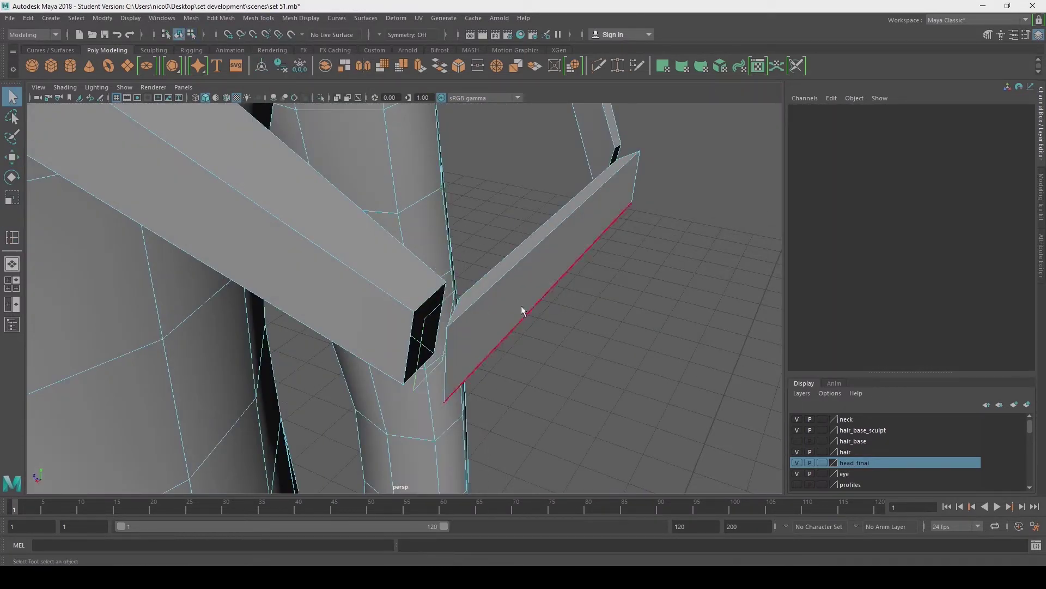
key("ctrl+z")
key("ctrl+z")
key("ctrl+z")
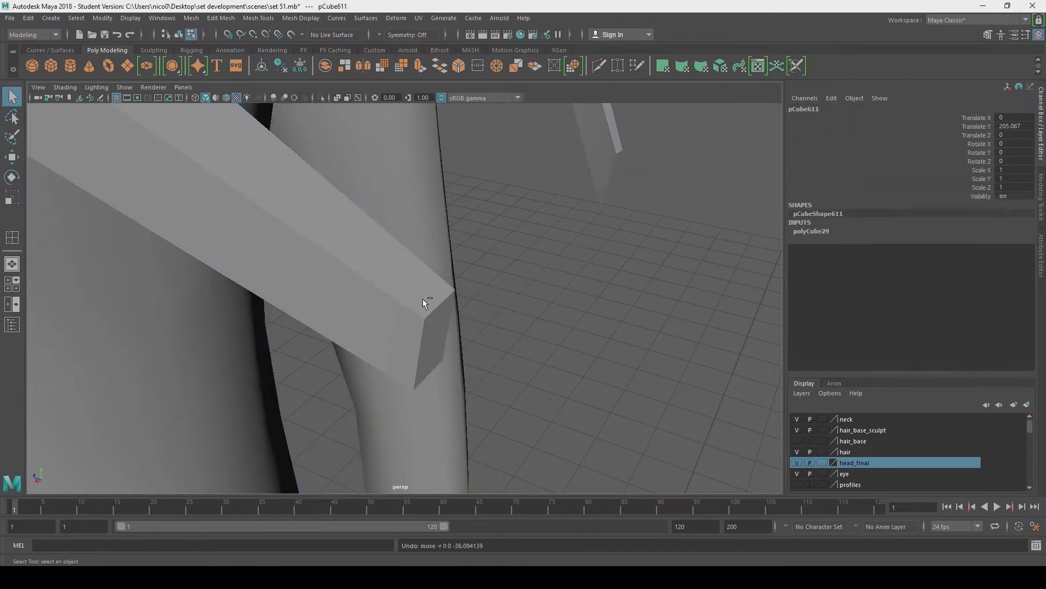
Delete the end faces of the bar between the two rim strips and combine the bar with the body mesh.
left_click(423, 299)
right_click(424, 299)
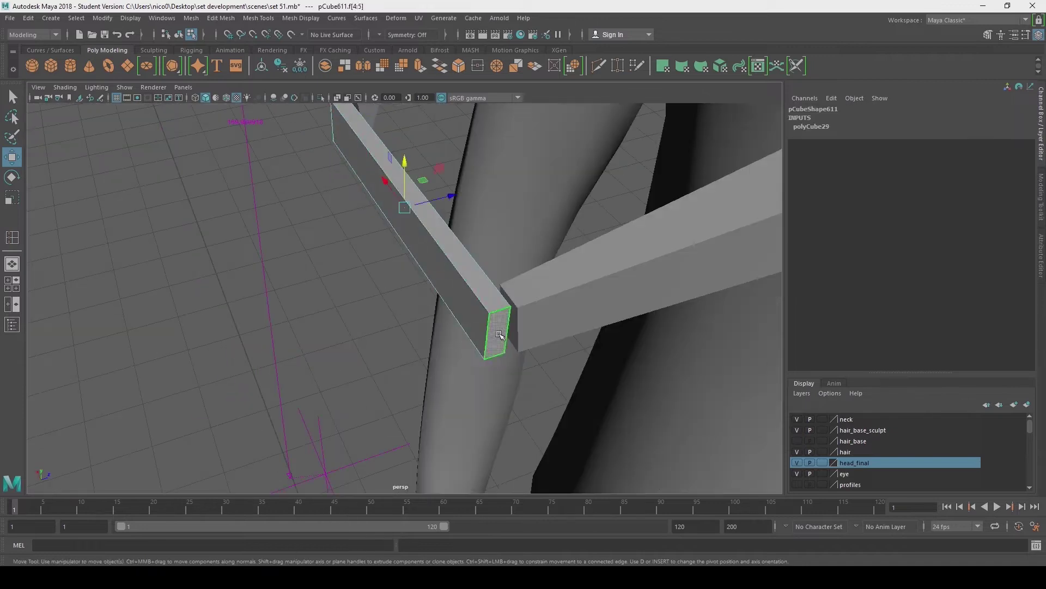
left_click(191, 18)
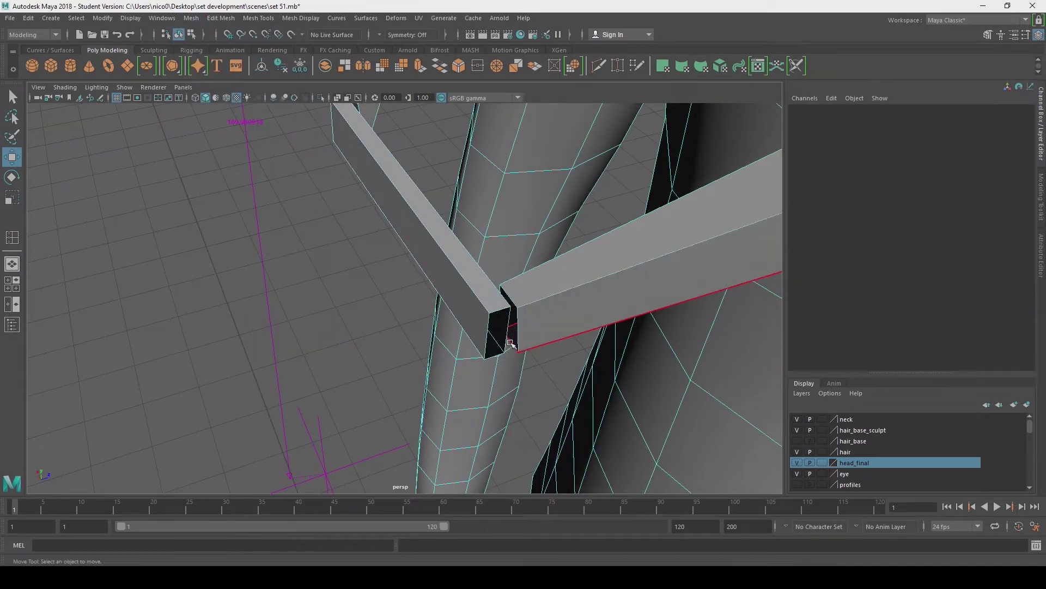
right_click(269, 269)
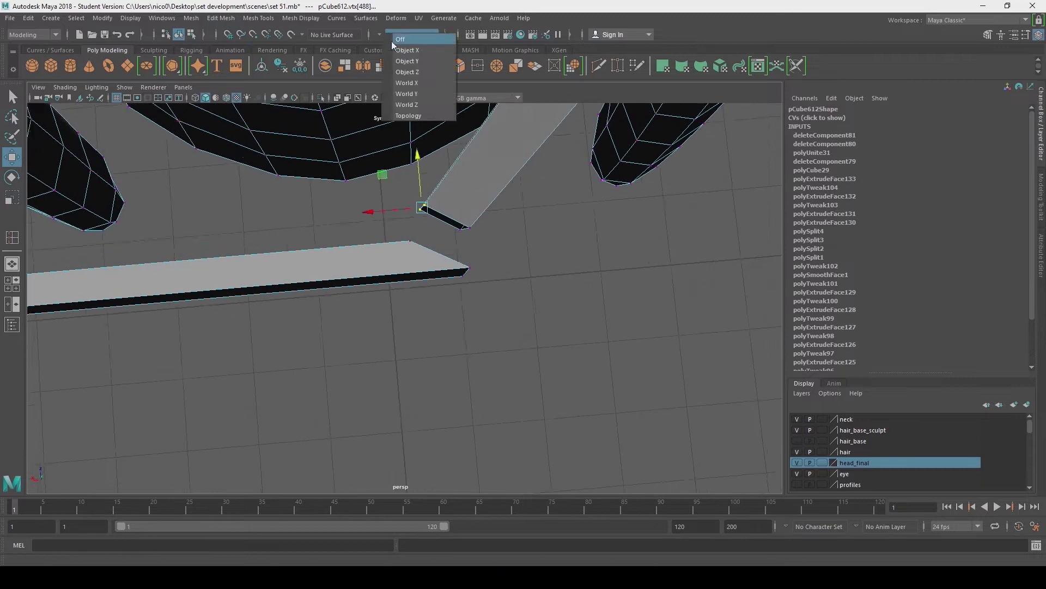
Turn off symmetry and merge the bar's corner vertices with the ends of both hood rim strips.
left_click(400, 39)
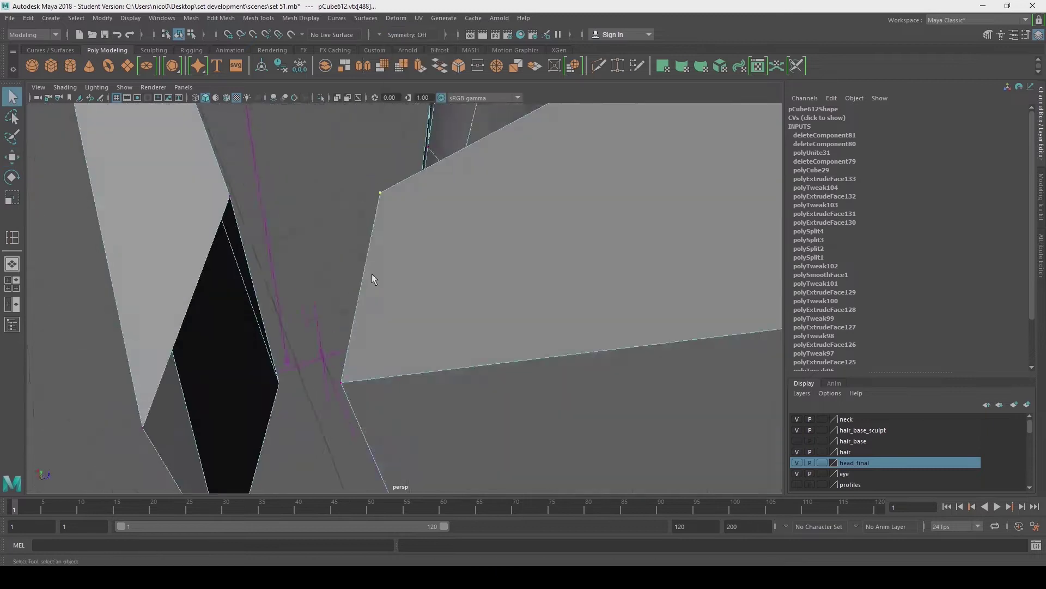
key("g")
key("g")
key("g")
key("g")
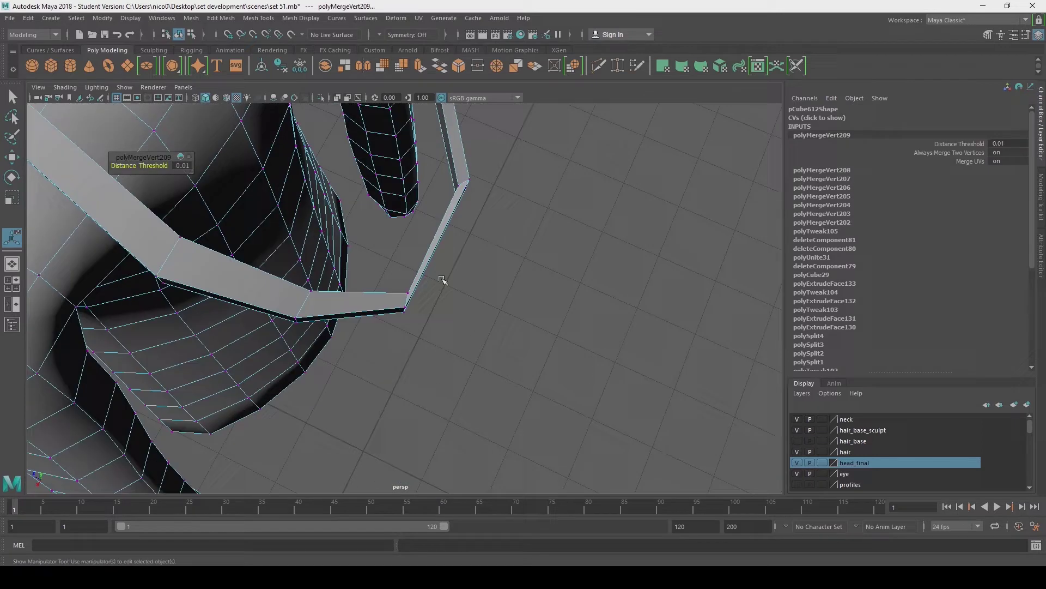
Extrude the lower faces of the hood rim and rear bar downward by 5.472.
left_click(461, 240)
key("w")
left_click_drag(461, 240, 721, 270, "alt")
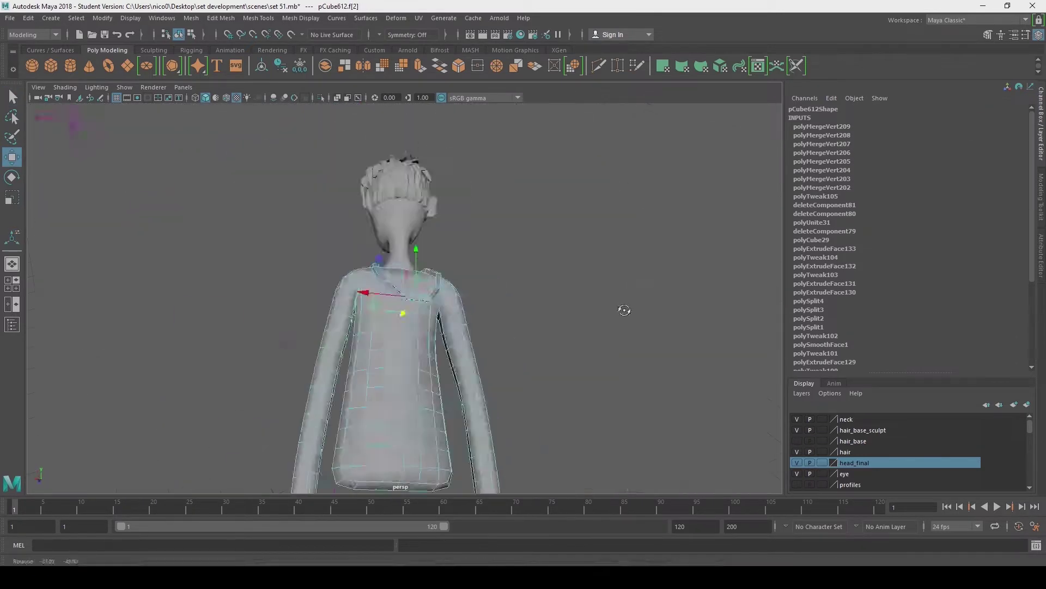
left_click(276, 119)
key("ctrl+e")
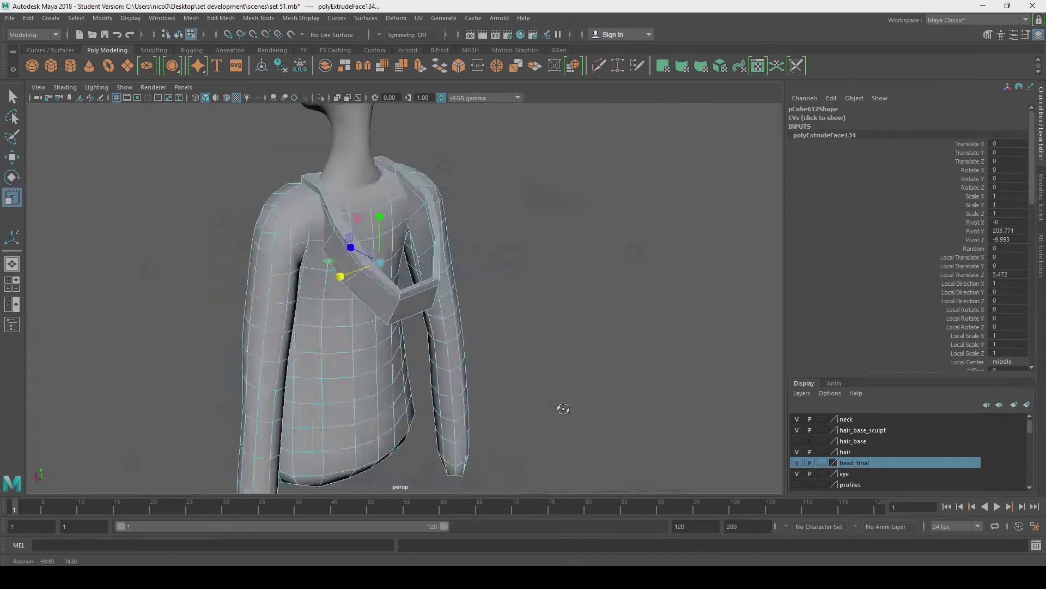
Extrude the hood's lower faces several more times down towards the upper back to build the hood's volume.
key("q")
left_click_drag(428, 281, 566, 382, "alt")
left_click(406, 311)
left_click_drag(406, 311, 381, 351, "alt")
key("ctrl+e")
key("ctrl+e")
key("ctrl+e")
left_click_drag(381, 351, 409, 234, "alt")
Delete the unneeded extruded faces hidden inside the hood and the body mesh.
key("r")
key("f")
key("q")
left_click(329, 346)
left_click_drag(329, 346, 440, 333, "alt")
left_click(451, 433)
left_click_drag(451, 433, 572, 303, "alt")
left_click_drag(357, 374, 440, 341, "alt")
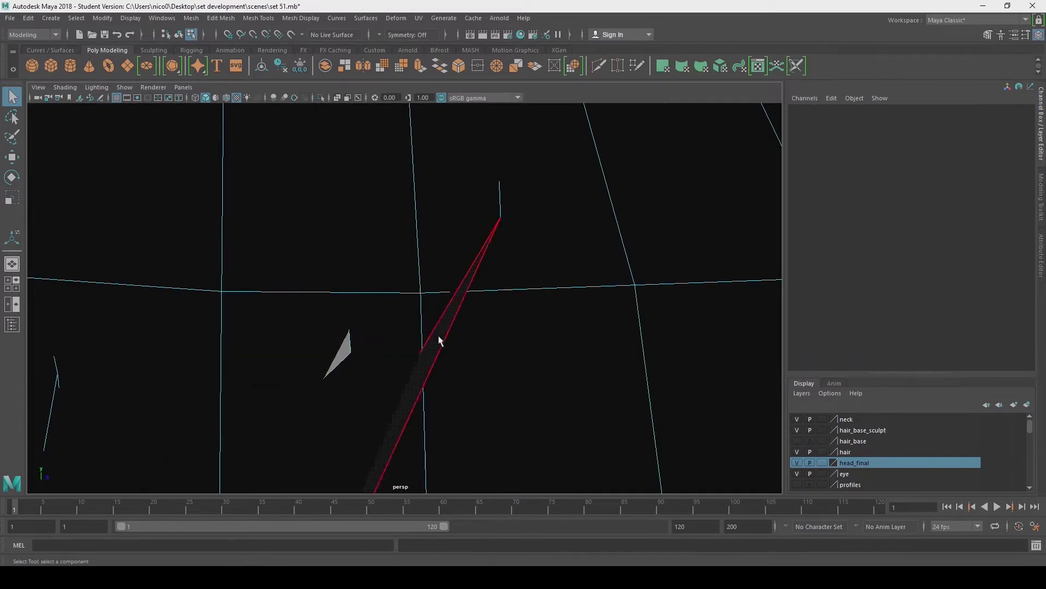
Move the hood vertices that poke through the inside of the body in depth, out through the back surface.
left_click(489, 330)
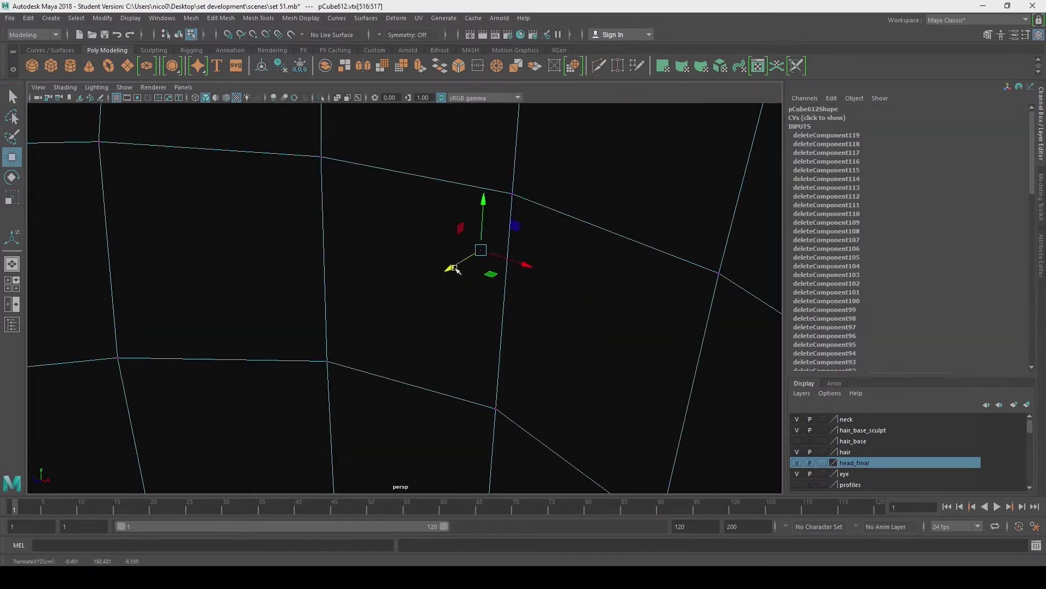
scroll(187, 303, "down", 5)
left_click_drag(187, 304, 425, 355, "alt")
scroll(443, 396, "up", 5)
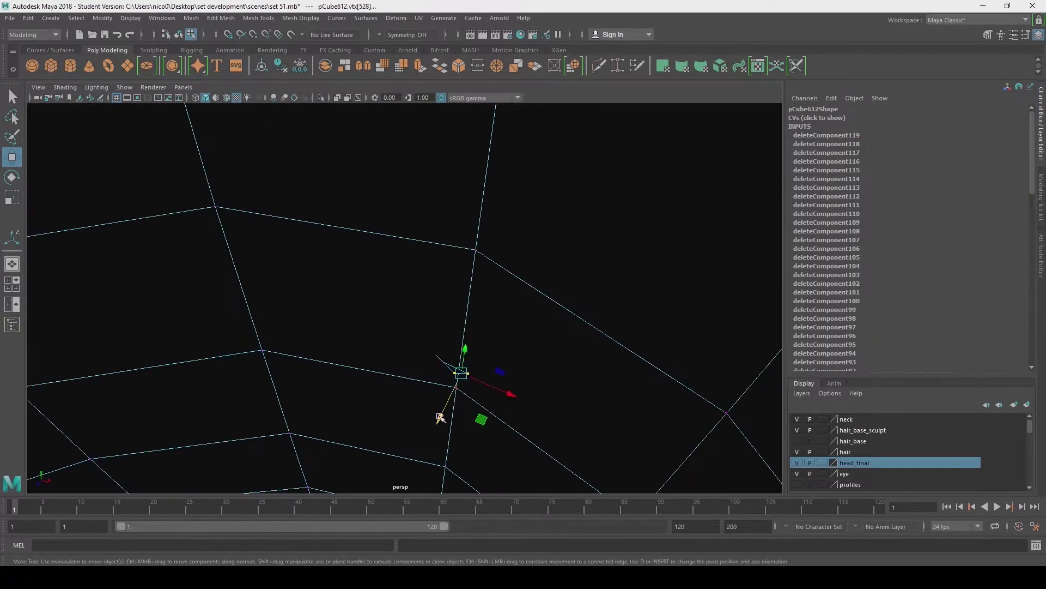
scroll(440, 417, "down", 5)
left_click_drag(275, 416, 527, 372, "alt")
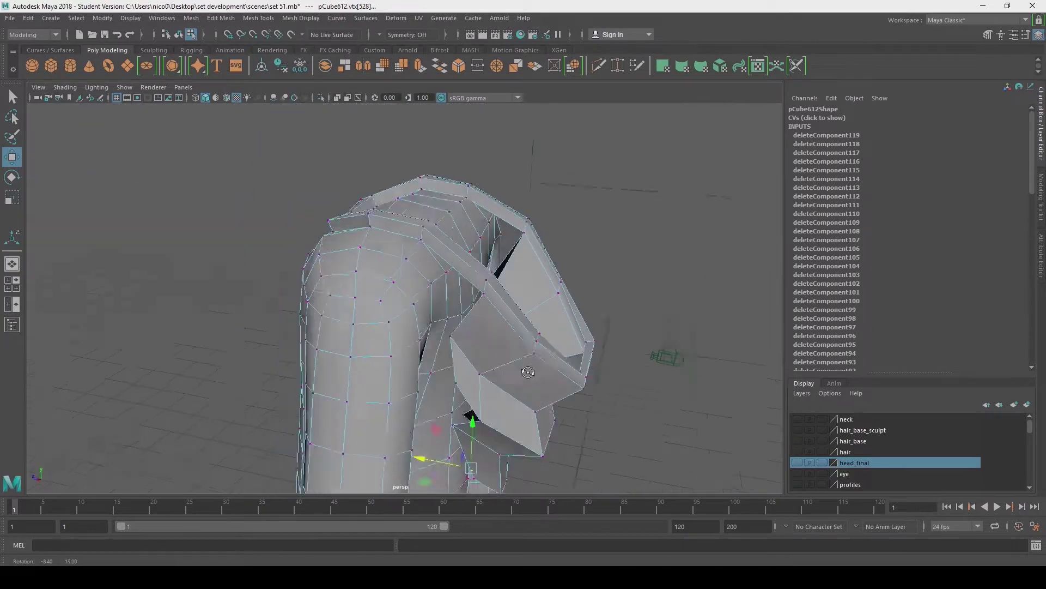
Turn on World X symmetry, move the hood's shoulder vertices onto the nearest body vertices and merge them.
left_click(406, 88)
scroll(434, 315, "up", 5)
scroll(309, 248, "down", 3)
left_click_drag(332, 311, 513, 310, "alt")
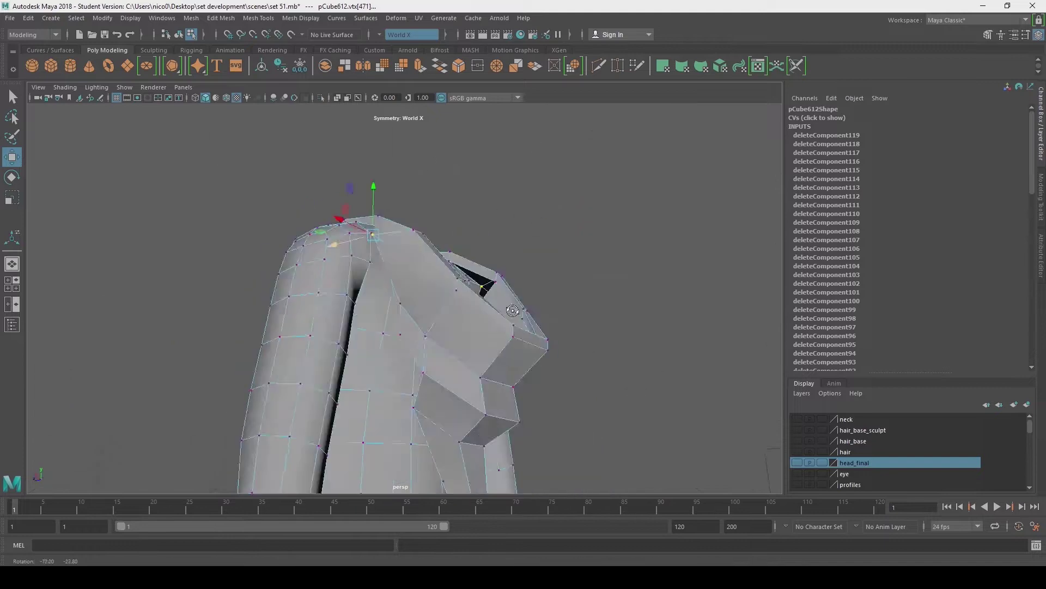
scroll(257, 336, "up", 5)
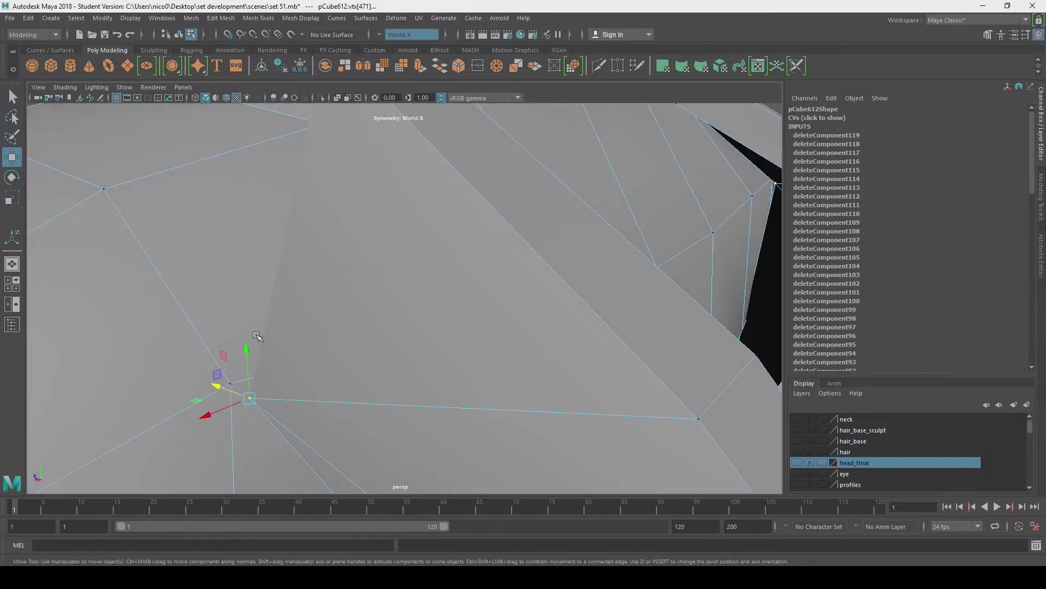
left_click(221, 18)
left_click(232, 147)
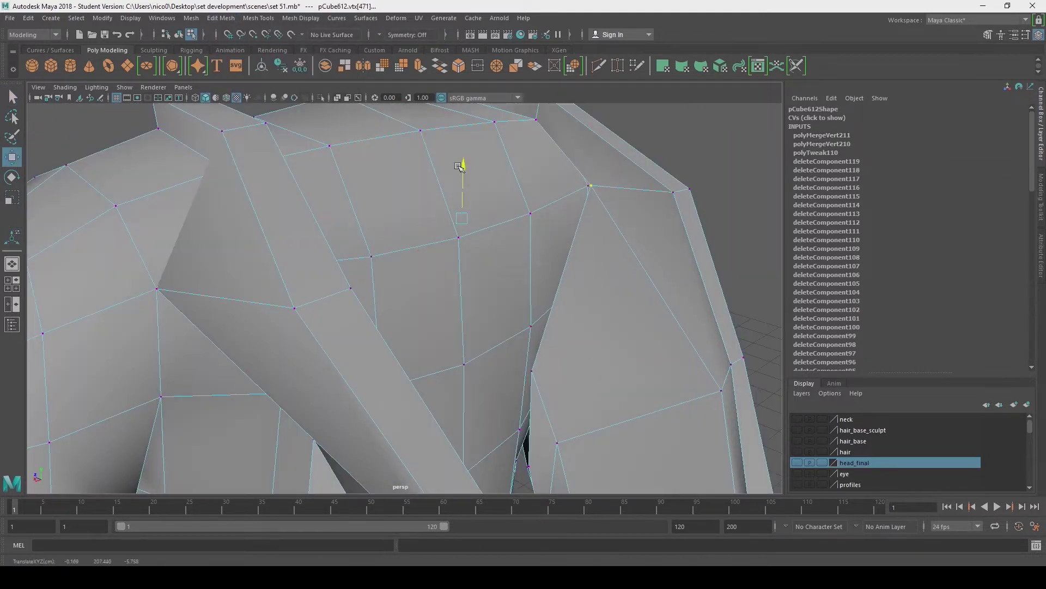
Move the hood's remaining vertices near the shoulder seams vertically onto the body vertices and merge each pair.
left_click_drag(459, 166, 545, 252, "alt")
scroll(374, 292, "up", 5)
left_click_drag(374, 292, 629, 337, "alt")
key("g")
scroll(498, 298, "down", 5)
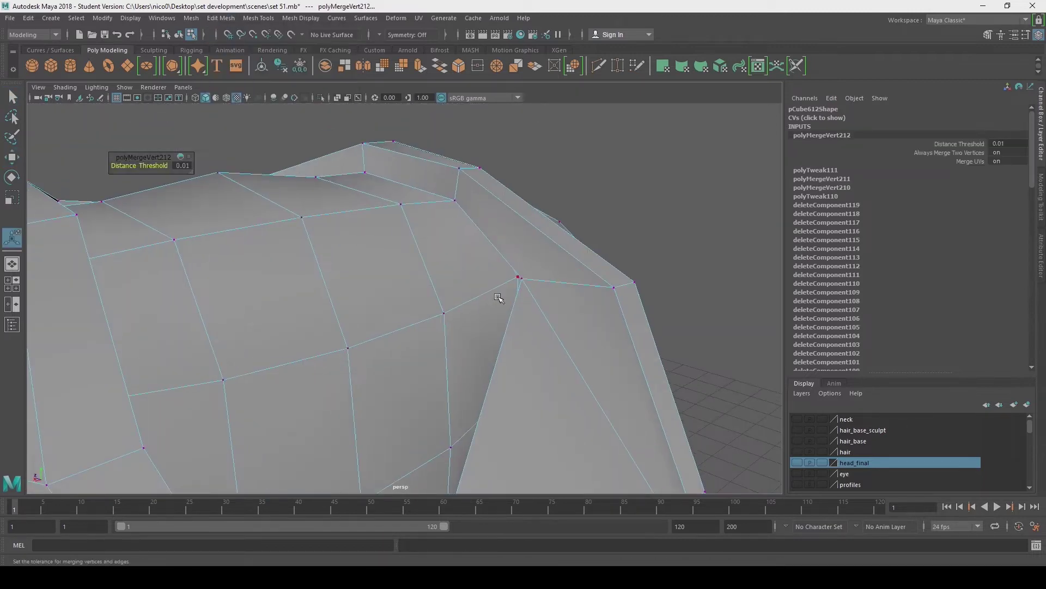
key("g")
scroll(518, 194, "up", 5)
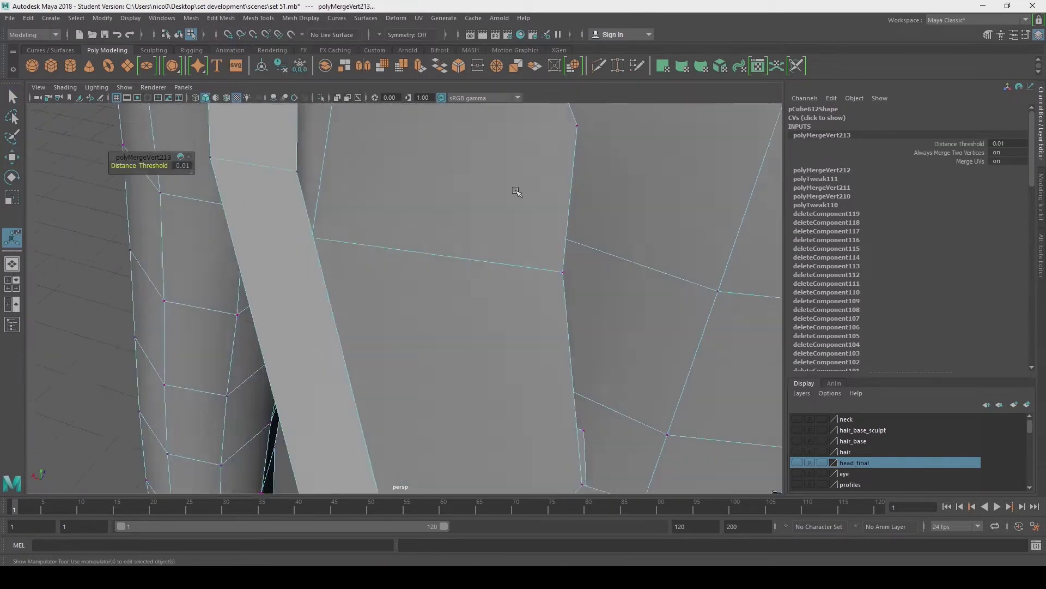
Move the pair of hood vertices on the upper back to the adjoining body vertices and merge them on both sides.
left_click(409, 35)
left_click(403, 86)
key("w")
key("f")
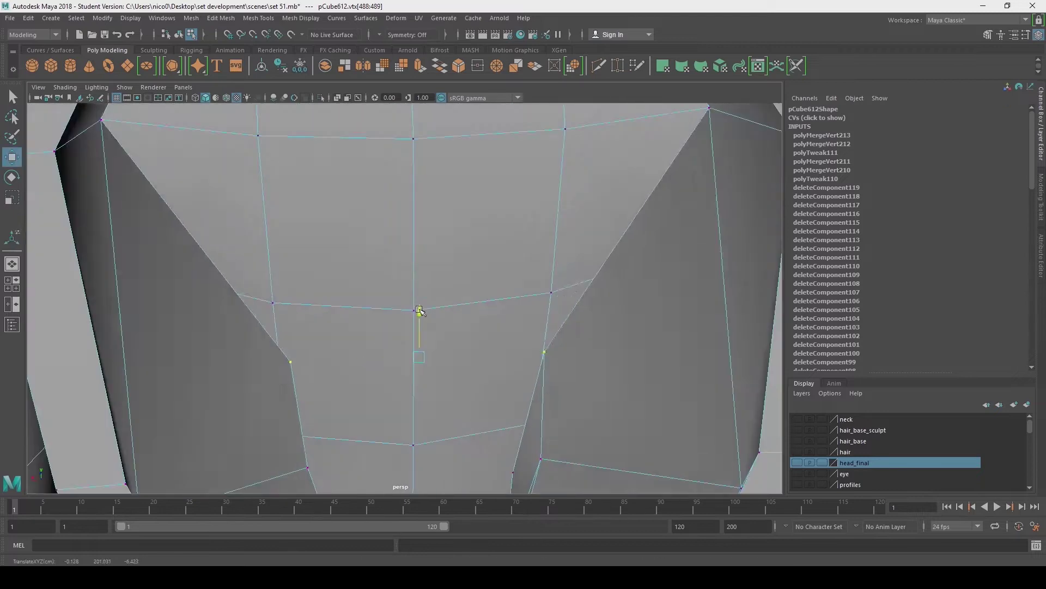
key("ctrl+z")
key("f")
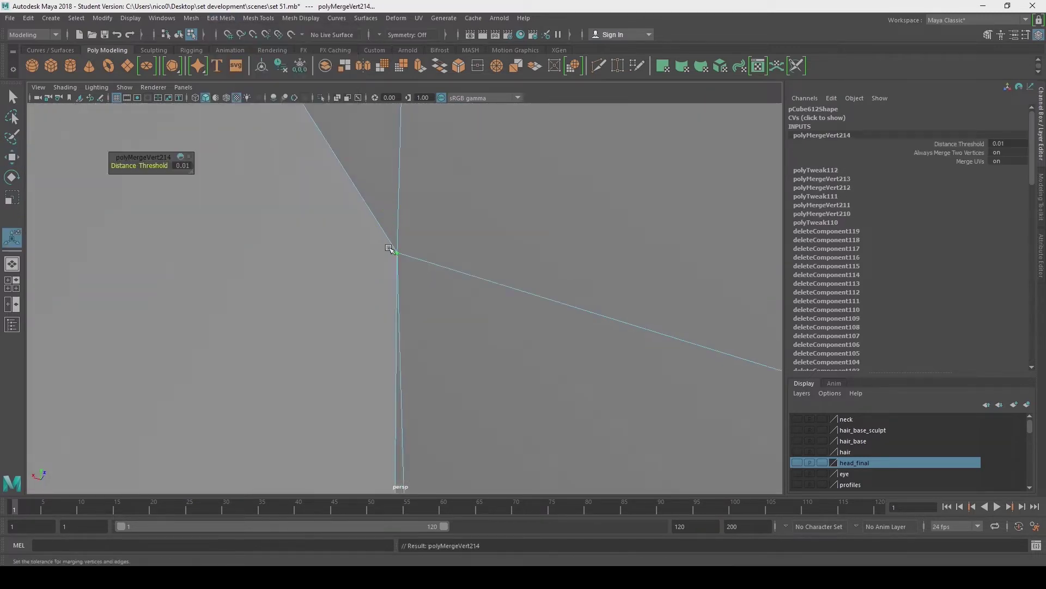
key("g")
Show the head, eye and hair layers and raise the whole hoodie mesh to Translate Y 0.344 to fit the neck.
scroll(390, 249, "down", 5)
left_click_drag(250, 133, 419, 344, "alt")
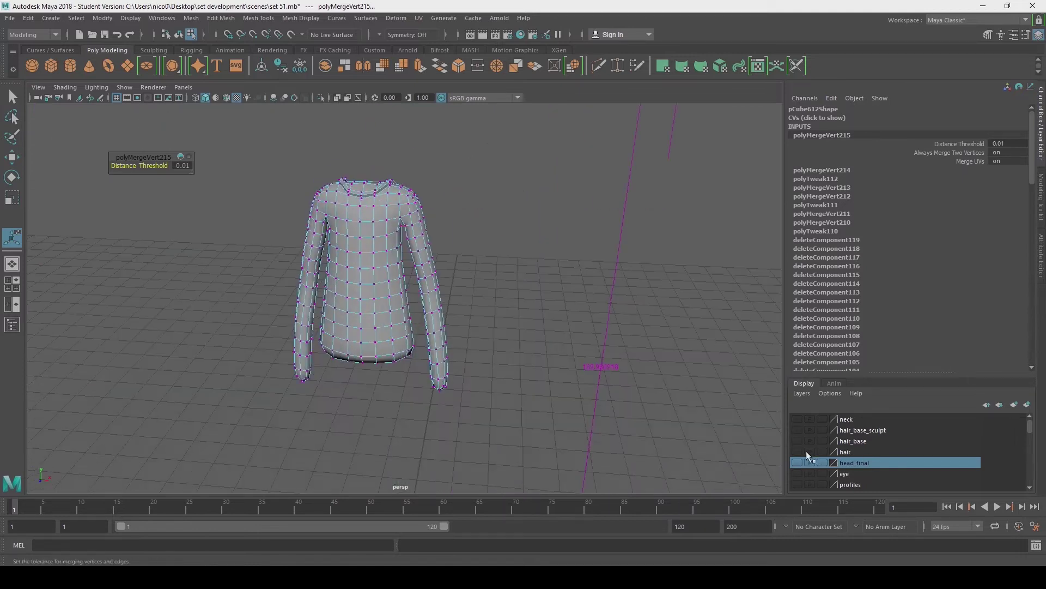
key("q")
left_click(533, 276)
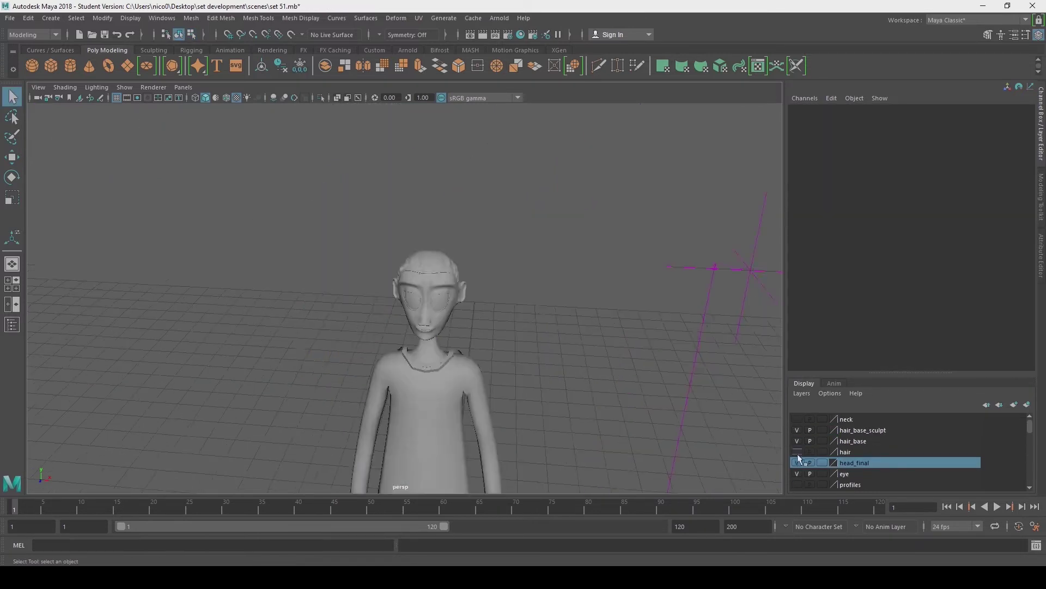
left_click_drag(455, 361, 384, 338, "alt")
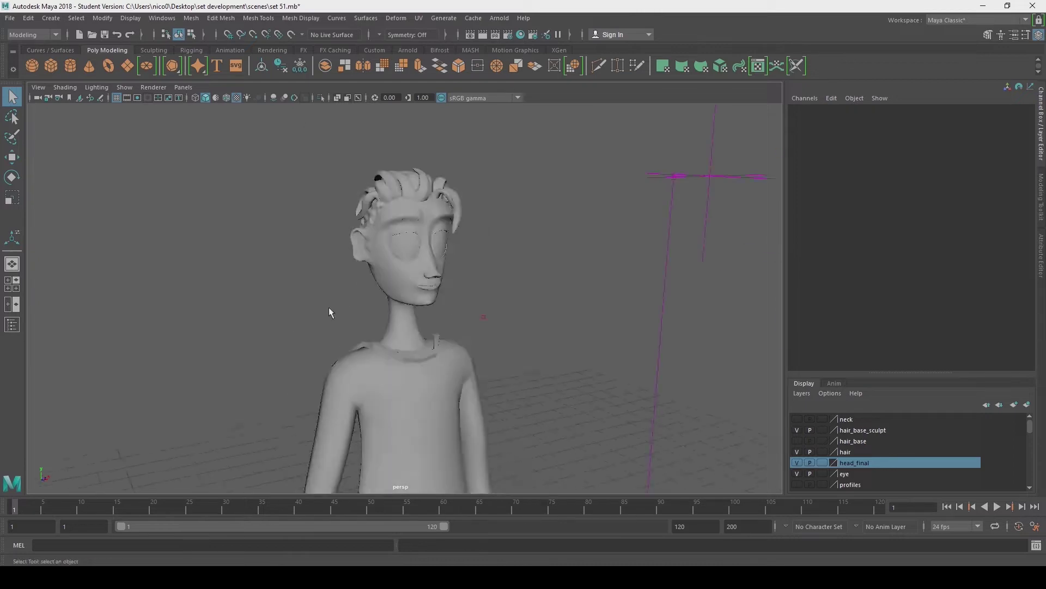
left_click(349, 371)
left_click_drag(348, 371, 418, 361, "alt")
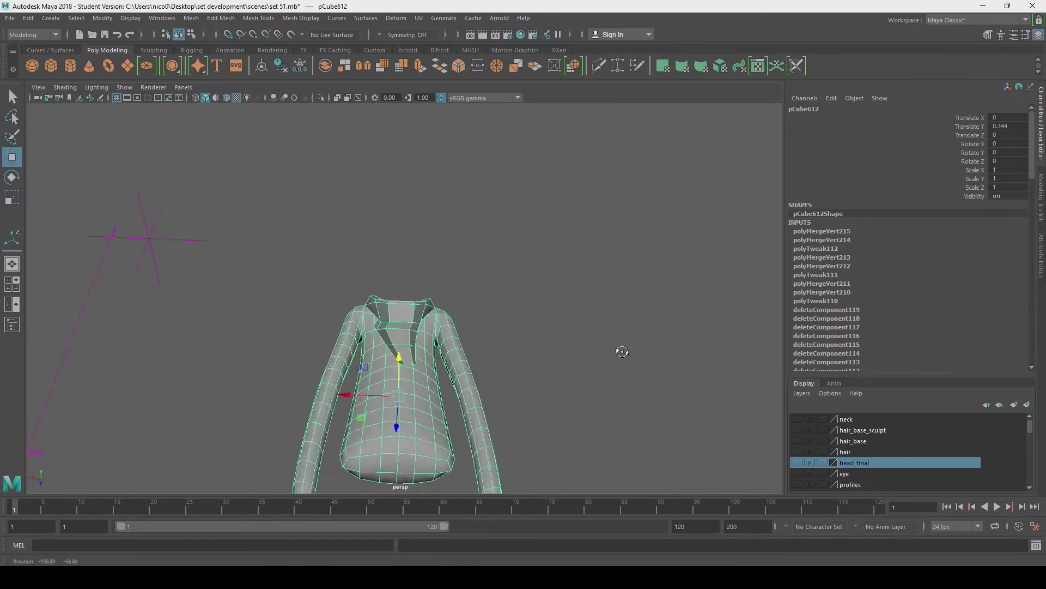
Select the mirrored pair of hood vertices beside the back seam and scale their spacing to meet the body vertices.
left_click_drag(622, 351, 545, 343, "alt")
scroll(514, 336, "up", 8)
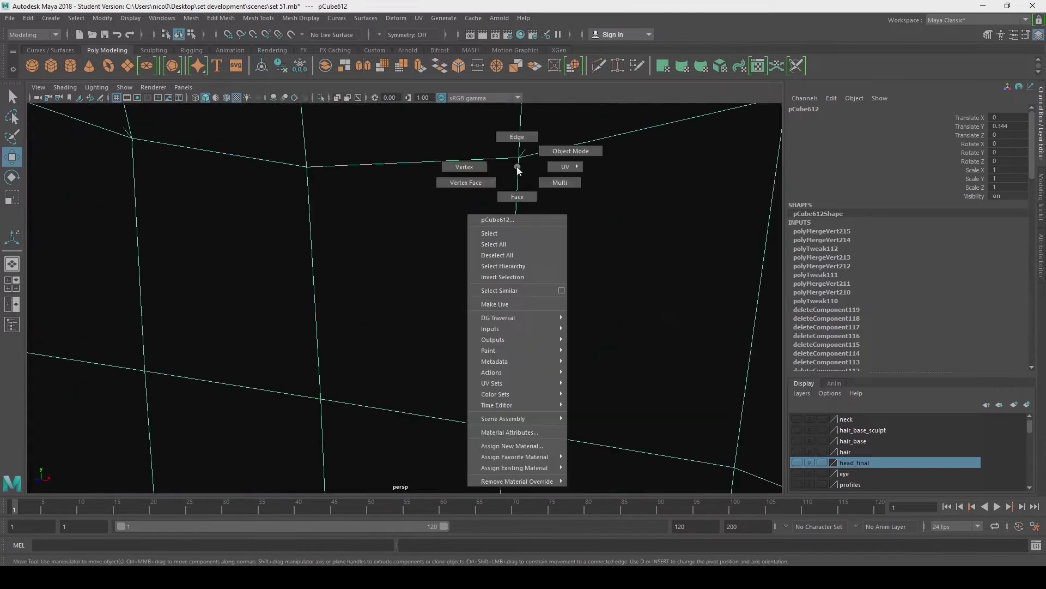
right_click_drag(518, 171, 464, 167)
scroll(374, 327, "down", 6)
left_click(480, 303)
left_click_drag(491, 362, 627, 236, "alt")
left_click(598, 293, "shift")
key("r")
scroll(182, 166, "up", 4)
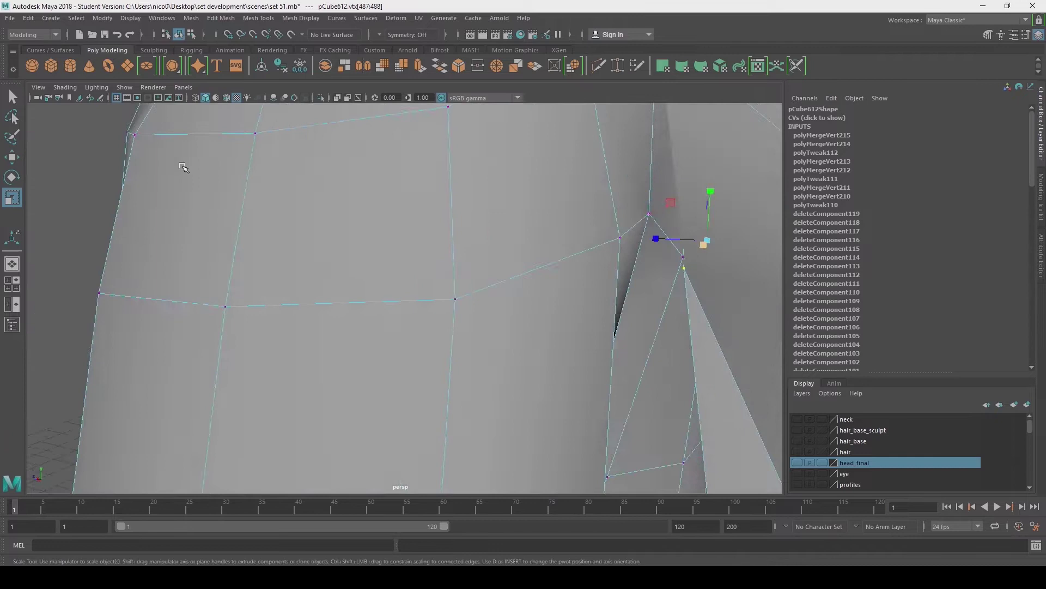
Merge the scaled hood vertices with the adjoining body vertices on both sides of the back.
scroll(183, 167, "down", 5)
right_click_drag(382, 273, 392, 305, "shift")
left_click_drag(393, 305, 447, 290, "alt")
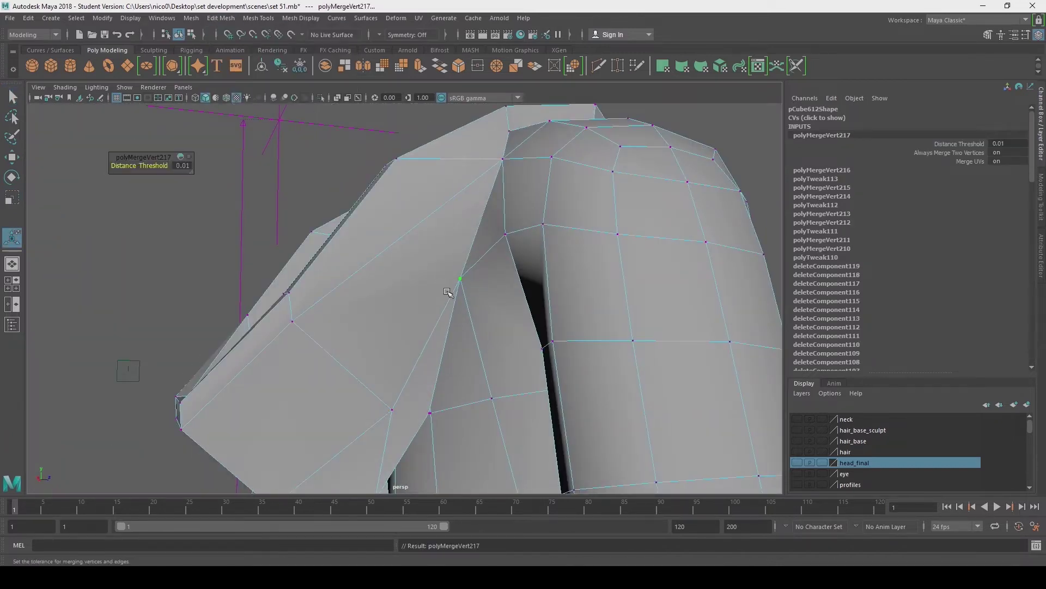
Delete the surplus geometry beside the hood seam and merge the adjoining hood and body vertices.
left_click_drag(448, 293, 398, 208, "alt")
key("q")
key("w")
scroll(515, 192, "up", 3)
left_click(221, 18)
left_click(267, 128)
left_click_drag(267, 128, 434, 334, "alt")
scroll(379, 404, "down", 5)
scroll(374, 306, "up", 5)
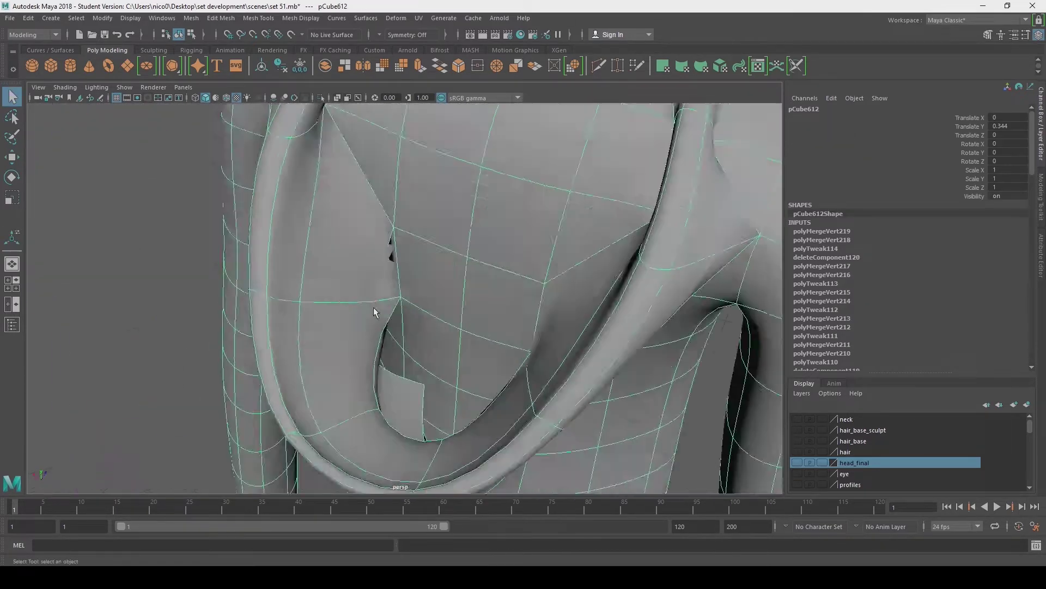
Adjust the stray vertex inside the hood opening and delete the surplus geometry around it.
left_click_drag(373, 306, 381, 280, "alt")
scroll(379, 186, "up", 3)
key("q")
left_click(379, 186)
scroll(380, 186, "up", 2)
left_click(424, 200)
key("w")
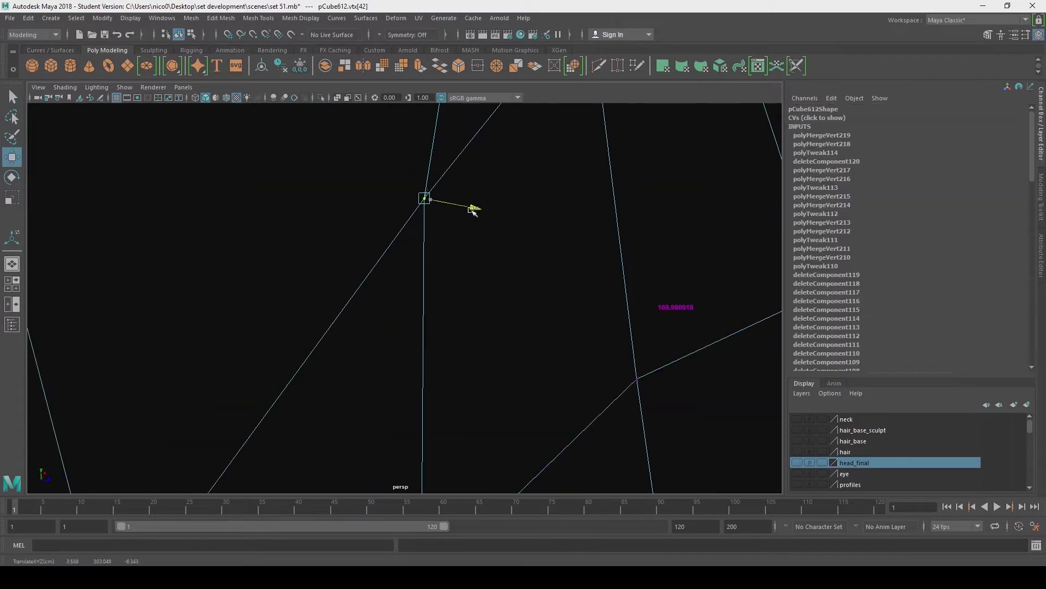
scroll(510, 281, "down", 5)
scroll(493, 445, "up", 5)
key("Delete")
left_click_drag(453, 303, 427, 331, "alt")
key("F8")
key("3")
key("1")
Extrude the upper edge of the flap inside the hood by about Local Translate Y 3.381 and Z 2.225.
right_click_drag(315, 262, 317, 234)
left_click(410, 439)
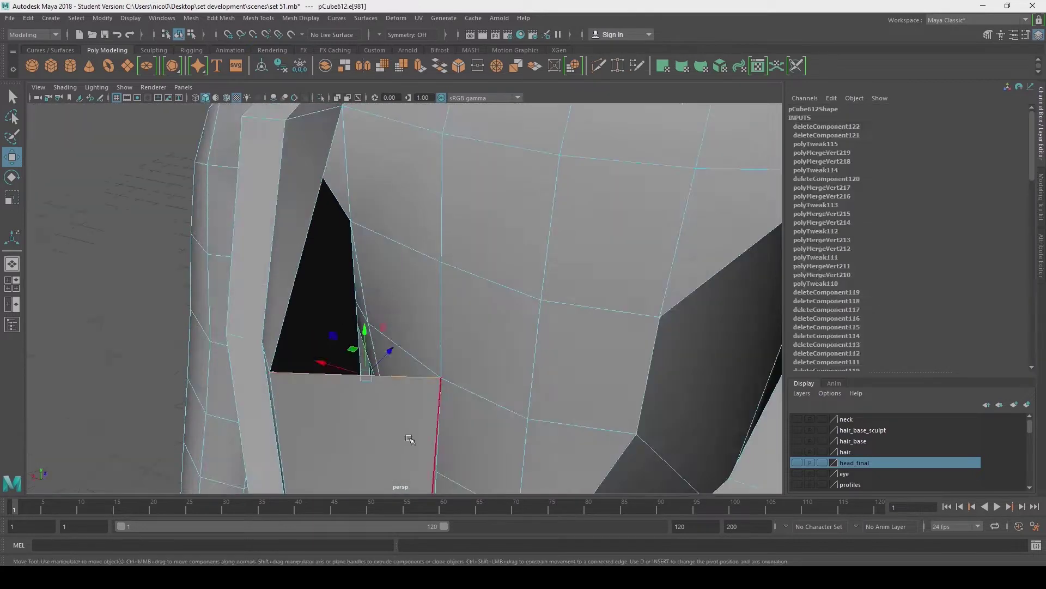
key("ctrl+e")
left_click_drag(410, 439, 430, 434, "alt")
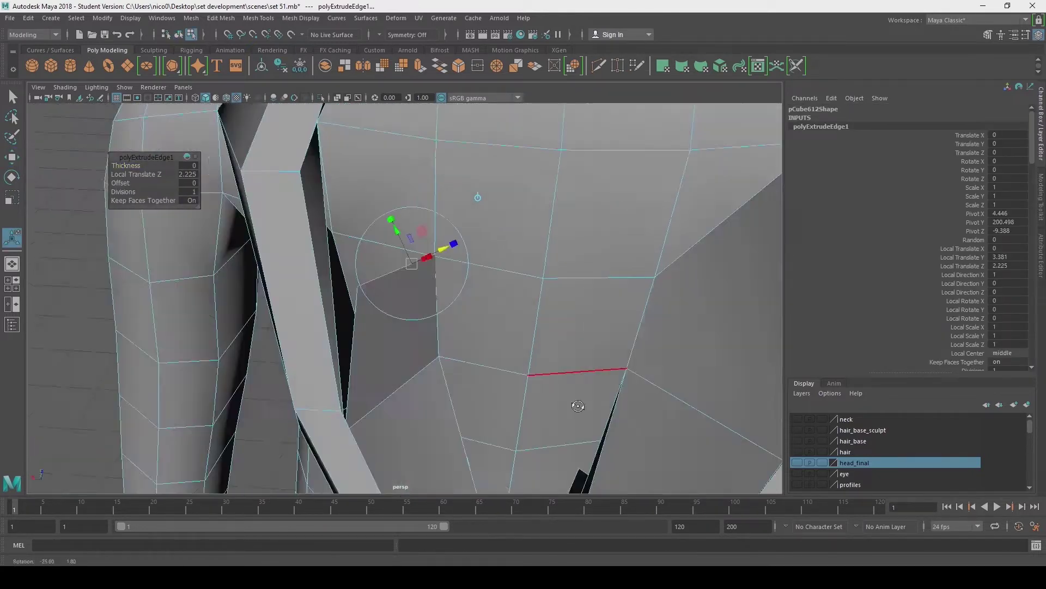
scroll(577, 406, "up", 3)
middle_click_drag(578, 406, 373, 346, "alt")
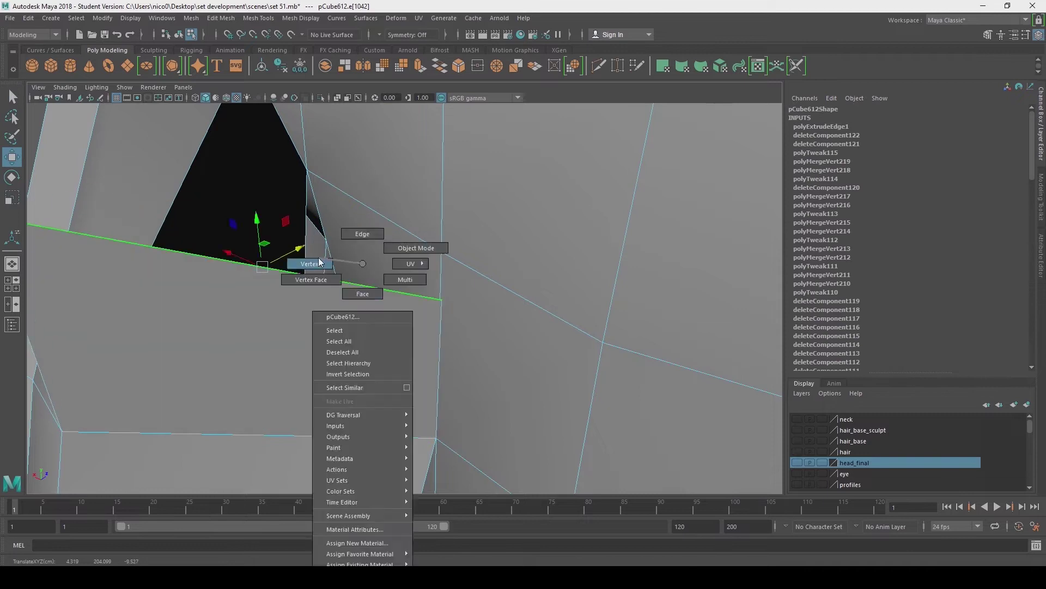
Move the corner vertices of the extruded flap onto the adjoining hood and body vertices and merge them.
right_click_drag(319, 262, 319, 262)
left_click(435, 277)
left_click_drag(309, 243, 189, 358, "alt")
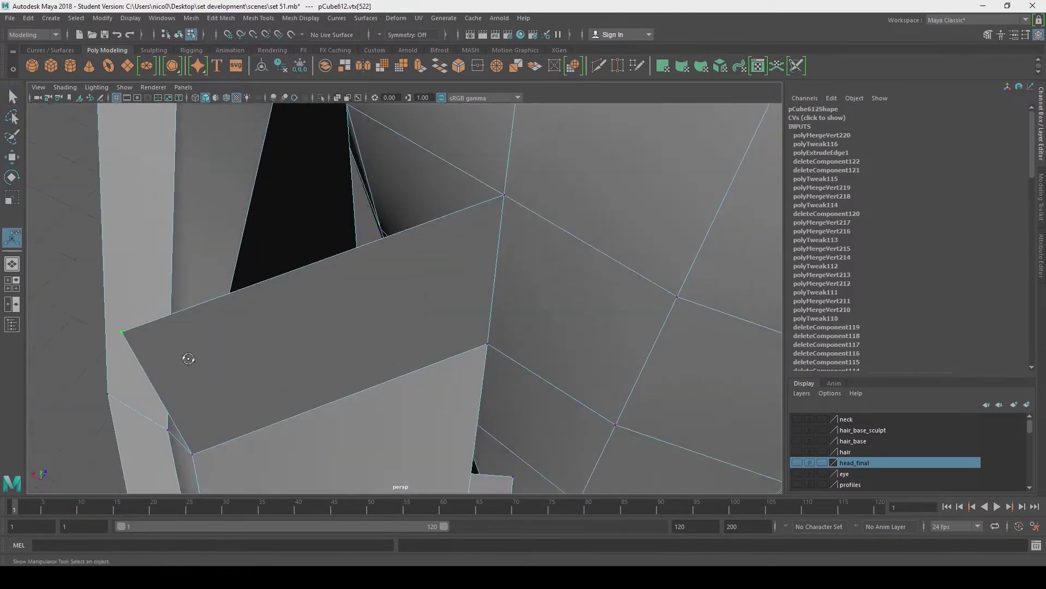
left_click_drag(303, 345, 279, 447, "alt")
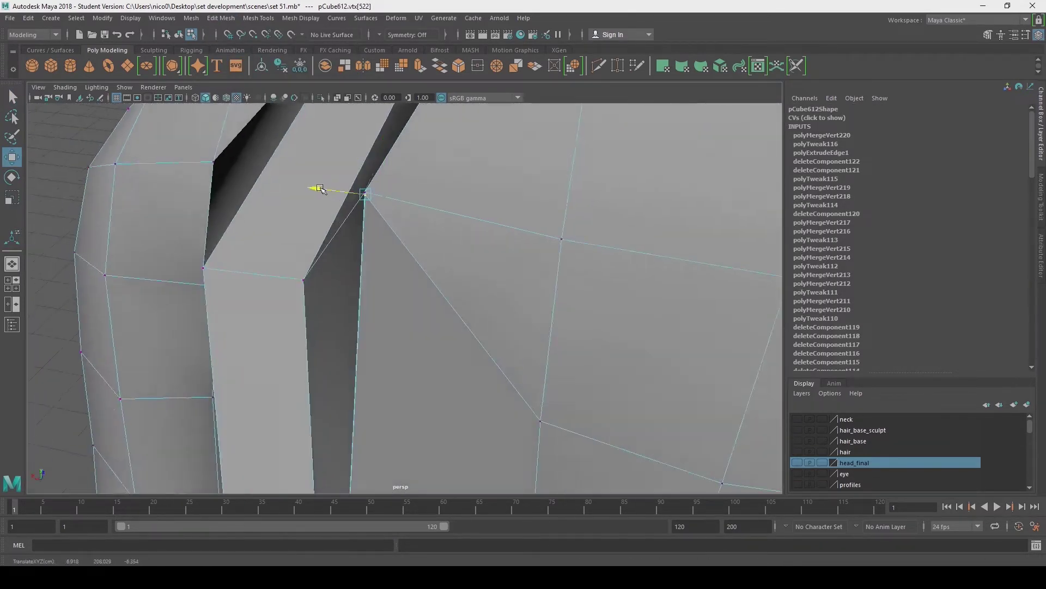
left_click(220, 18)
left_click(240, 110)
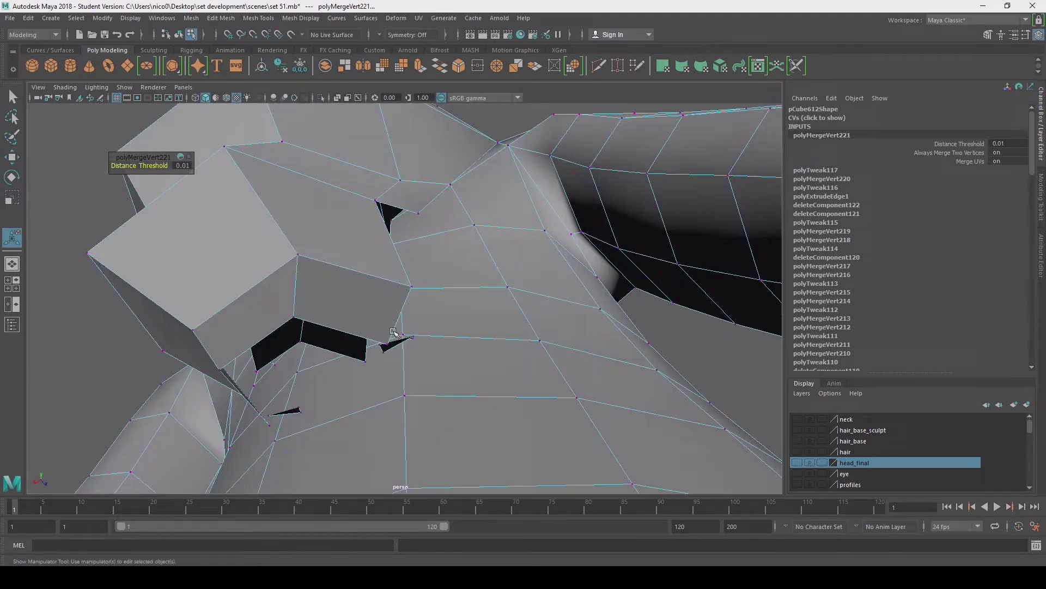
Delete the surplus components around the hood's underside and merge its loose corner vertices with the neighbouring ones.
key("q")
left_click_drag(394, 332, 236, 361, "alt")
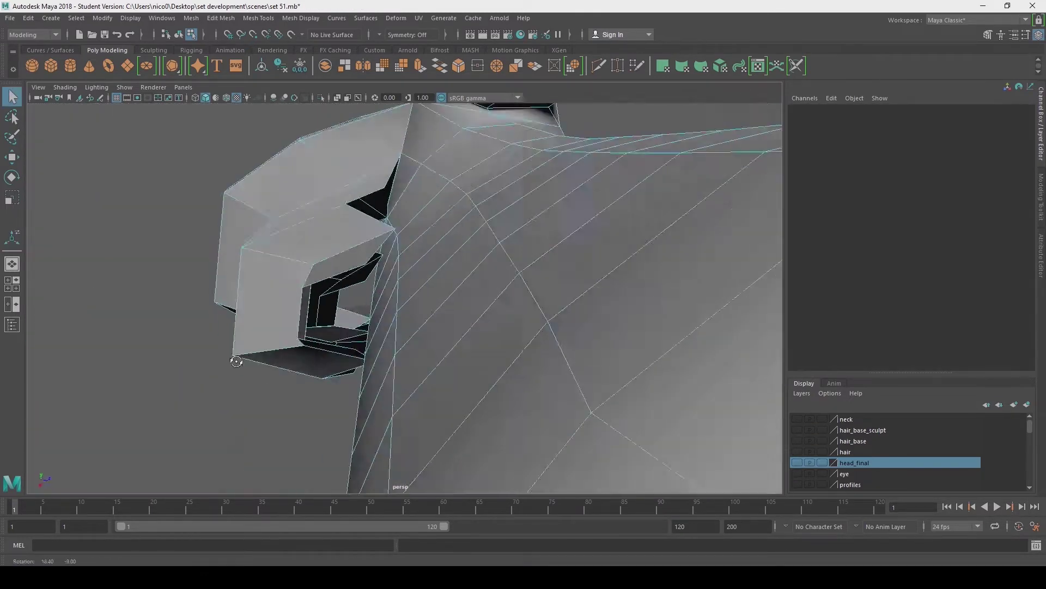
left_click(348, 364)
left_click_drag(348, 364, 335, 321, "alt")
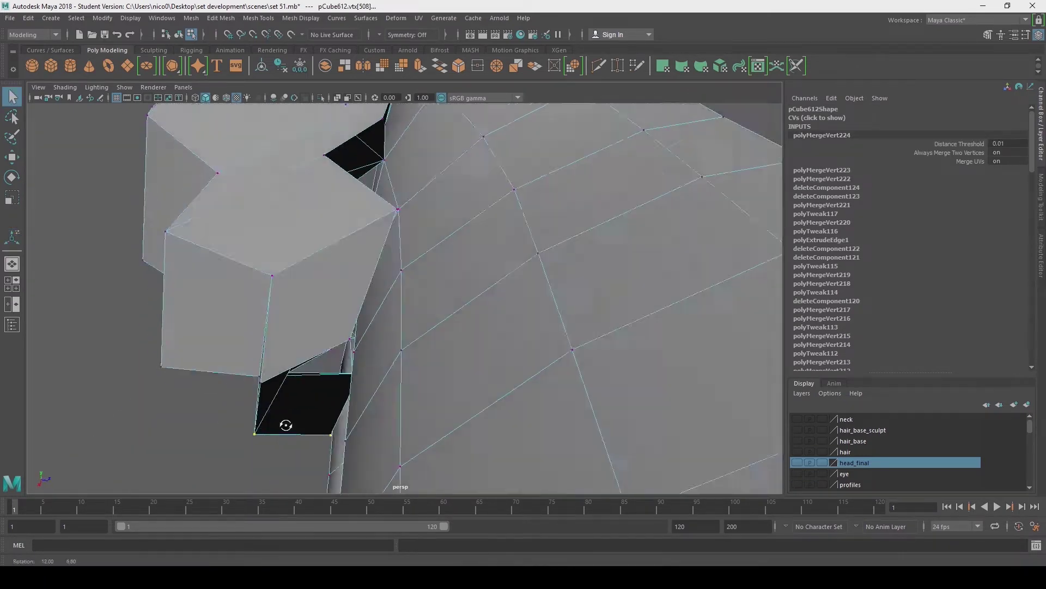
Merge the remaining open corner vertices beneath the hood to close the gaps against the back.
left_click(285, 424)
left_click_drag(286, 425, 295, 402, "alt")
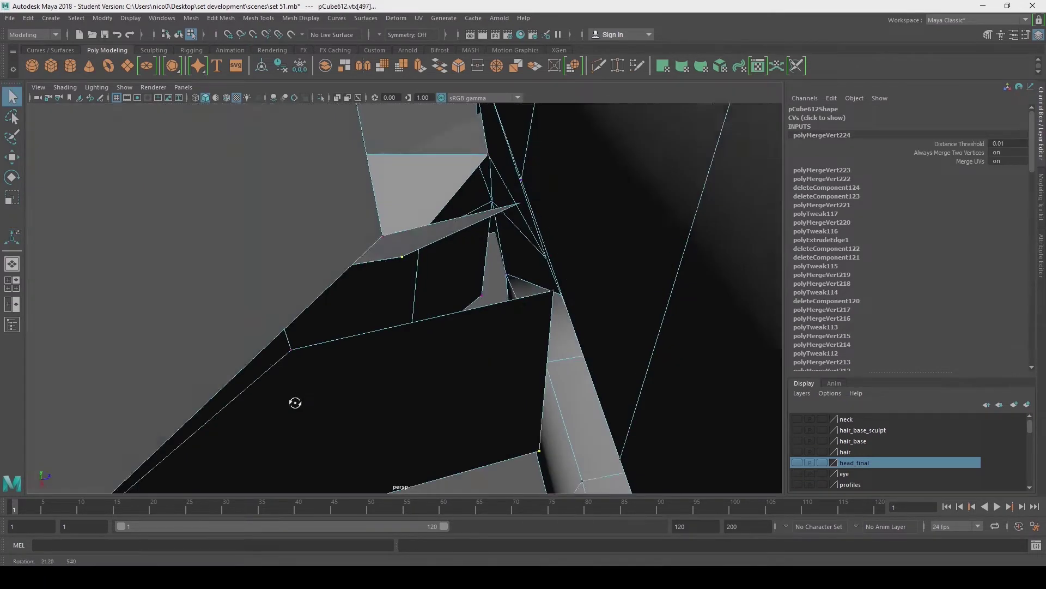
left_click_drag(305, 229, 335, 270, "alt")
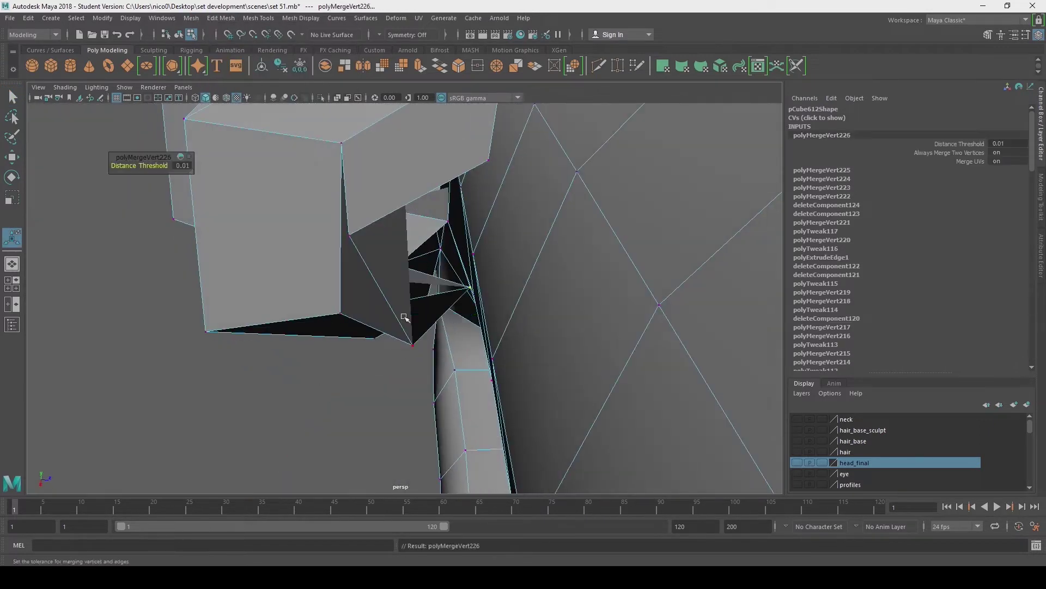
left_click_drag(404, 317, 398, 447, "alt")
right_click_drag(382, 342, 334, 236, "shift")
left_click_drag(334, 236, 322, 246, "alt")
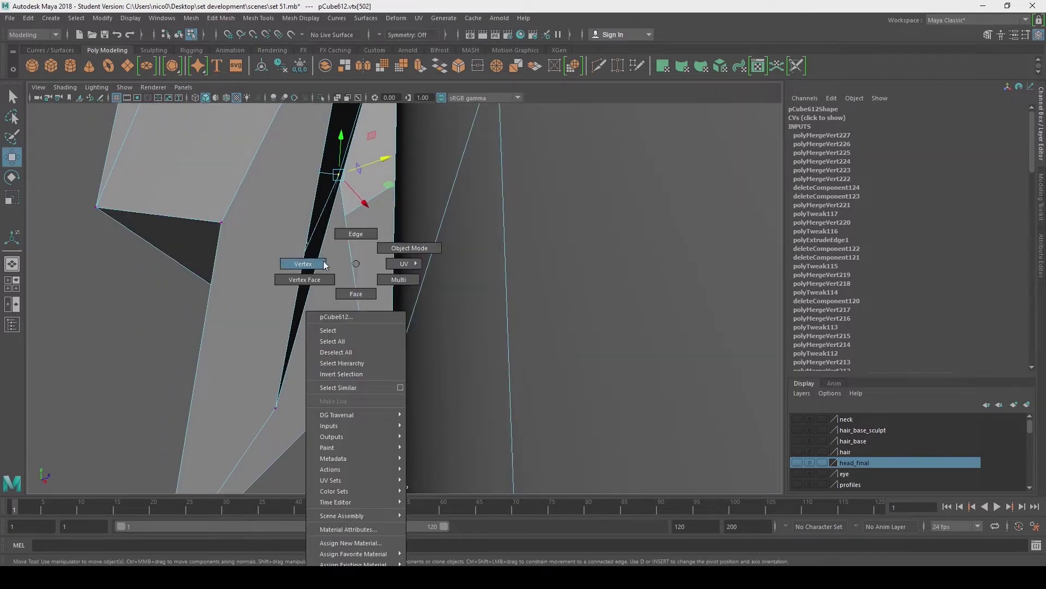
Move the loose vertex at the hood's inner seam to its neighbour and merge the vertex pairs there.
right_click_drag(324, 264, 325, 265)
left_click_drag(325, 264, 503, 323, "alt")
left_click(263, 133)
left_click_drag(262, 133, 395, 341, "alt")
scroll(392, 343, "up", 5)
key("q")
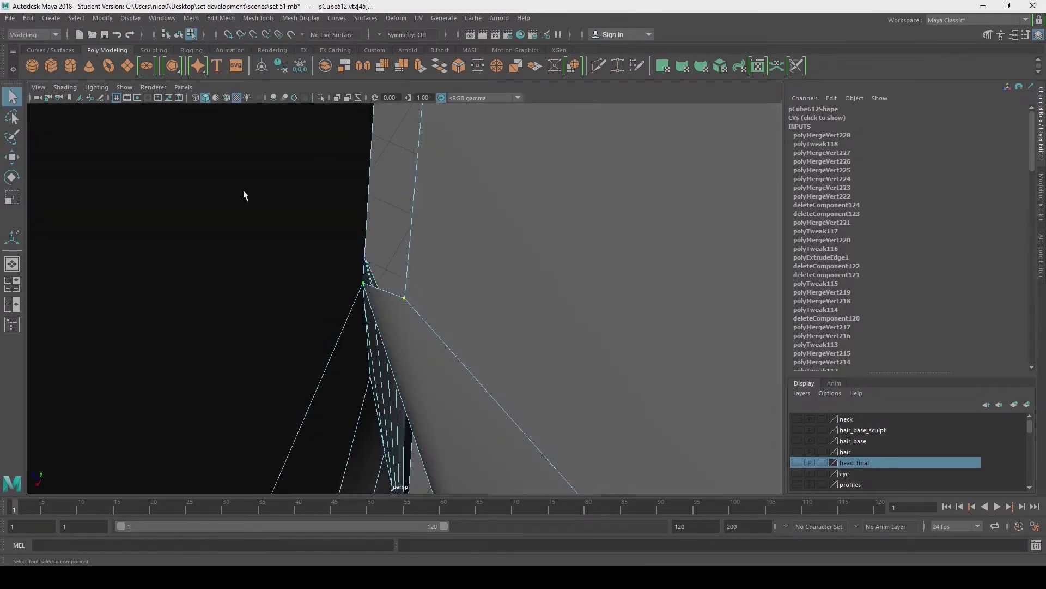
left_click(250, 137)
Align the vertices along the hood's lower back seam and merge the remaining pairs.
left_click_drag(283, 180, 378, 365, "alt")
key("w")
right_click_drag(365, 297, 396, 345)
left_click_drag(396, 345, 408, 244, "alt")
right_click_drag(147, 256, 213, 440)
left_click_drag(213, 440, 222, 428, "alt")
left_click(220, 18)
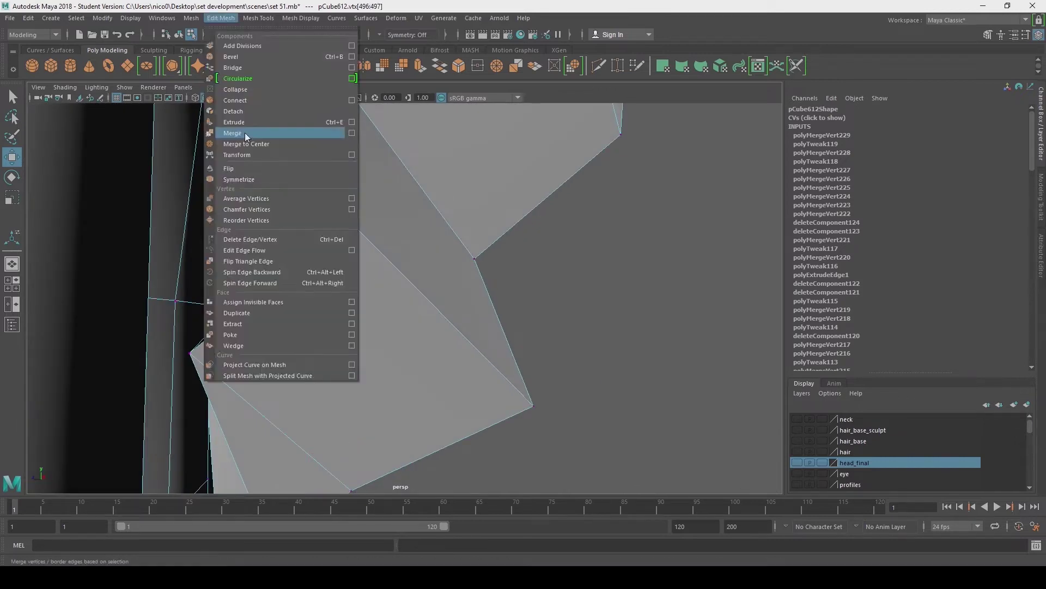
left_click(256, 130)
left_click_drag(164, 245, 407, 266, "alt")
key("w")
Duplicate the hoodie mesh and set up a display layer named hoodie_1.
key("ctrl+d")
left_click(402, 306)
right_click_drag(378, 245, 414, 245)
left_click_drag(415, 245, 381, 256, "alt")
left_click(416, 303)
left_click_drag(416, 303, 378, 270, "alt")
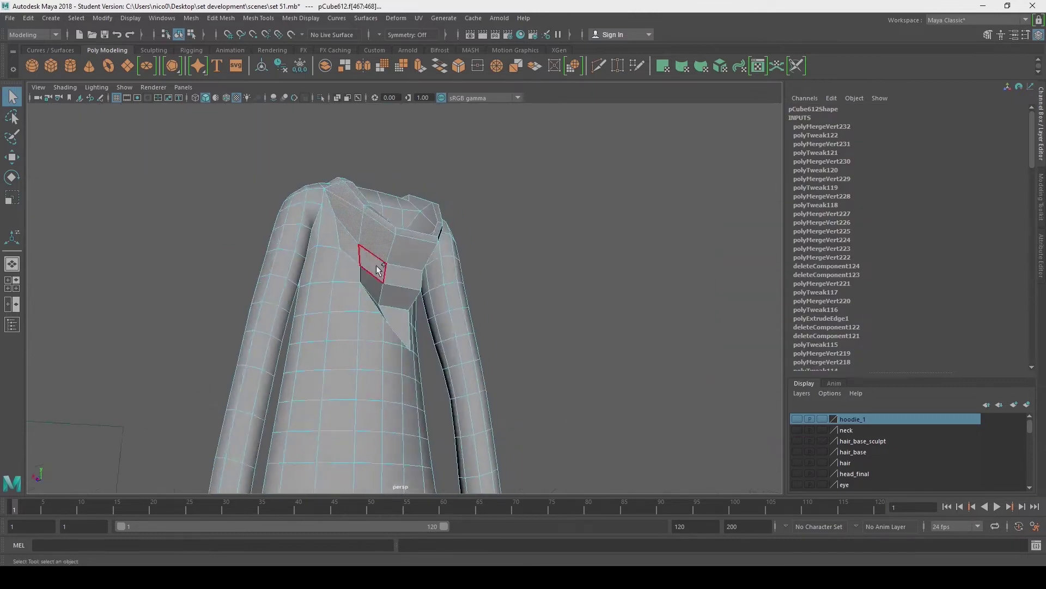
Delete all sleeve and torso faces from one hoodie mesh so that only the hood piece remains.
left_click(379, 269)
right_click_drag(378, 270, 357, 256, "alt")
left_click_drag(356, 256, 488, 320, "alt")
left_click(382, 360)
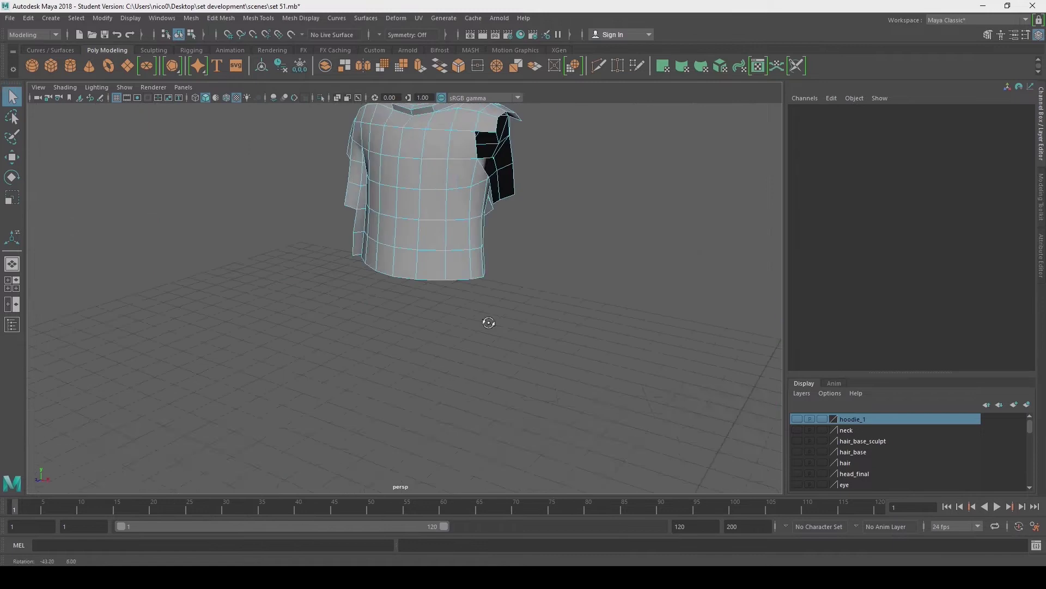
left_click(395, 121)
key("Delete")
left_click_drag(463, 174, 250, 412, "alt")
left_click(467, 351)
key("Delete")
left_click_drag(467, 351, 404, 295, "alt")
left_click(434, 403)
key("Delete")
left_click(403, 295)
key("Delete")
left_click(432, 281)
key("Delete")
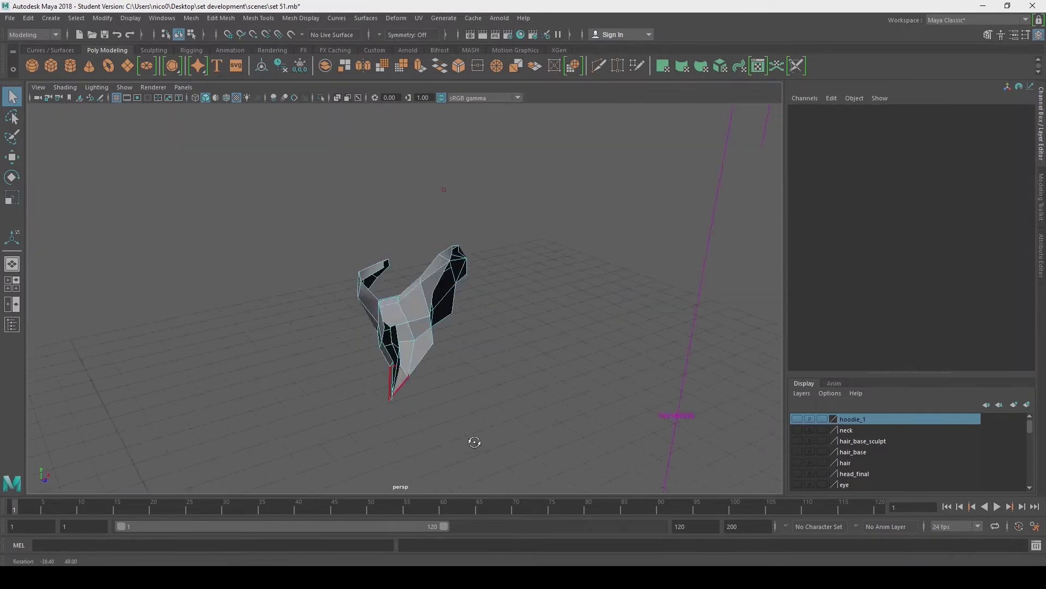
Extrude the open edge beside the hood's collar gap by about Local Translate Y 1.611 and Z 3.034.
left_click_drag(269, 323, 489, 146, "alt")
right_click(512, 256)
key("ctrl+e")
left_click_drag(428, 245, 430, 243)
left_click_drag(430, 244, 427, 236, "alt")
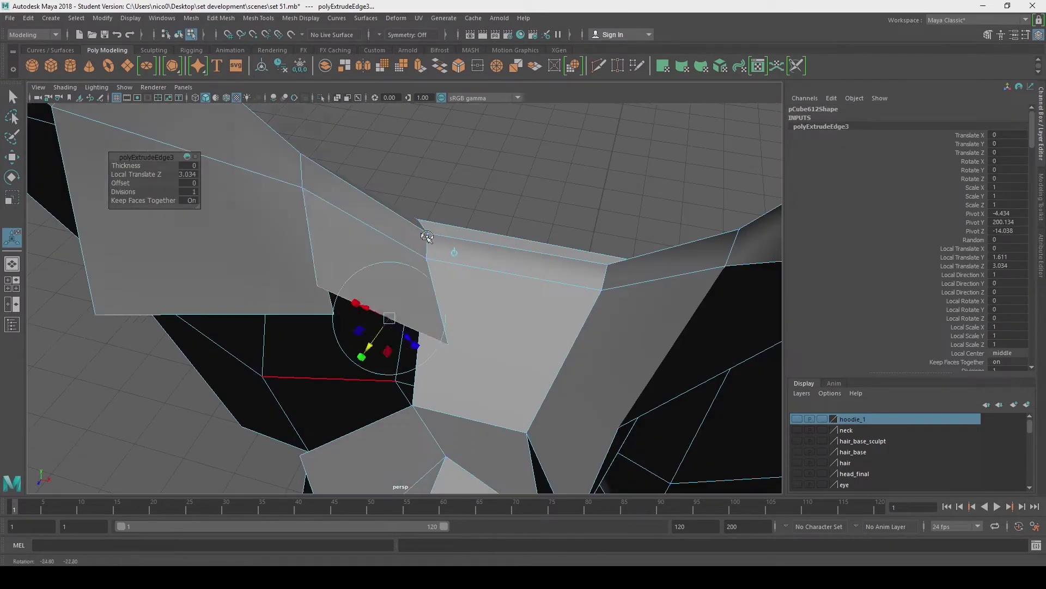
Extrude the next open edge along the hood's inner side and merge the new corners with the hood rim.
left_click_drag(384, 330, 327, 218, "alt")
left_click(371, 240)
key("ctrl+e")
key("q")
left_click(360, 206)
left_click(263, 274, "shift")
left_click_drag(263, 274, 374, 299, "alt")
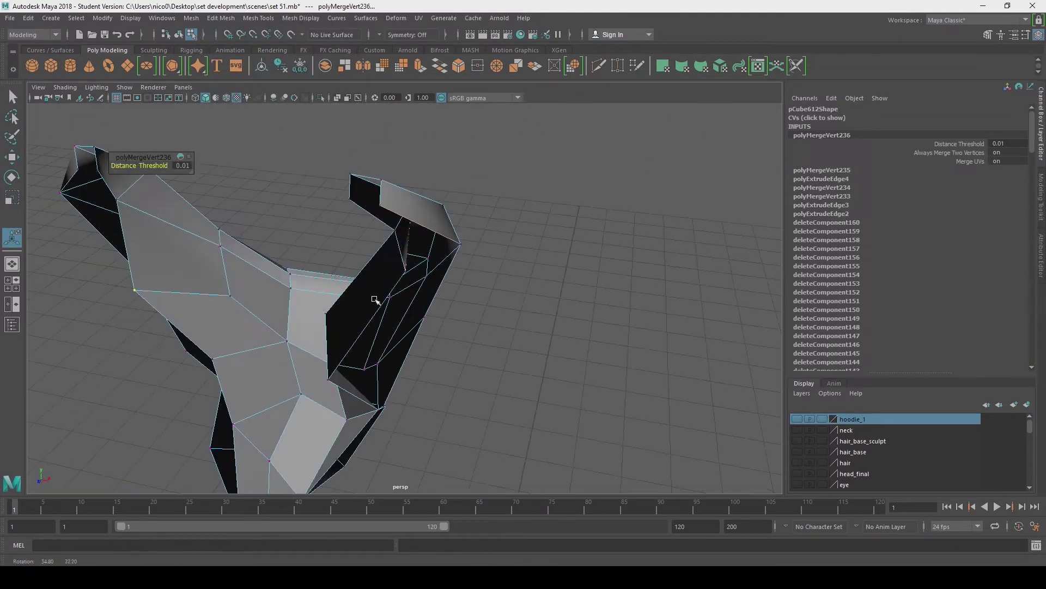
Extrude the open edge at the upper end of the hood strip and merge its corners with the rim vertices.
key("q")
left_click(374, 299)
key("ctrl+e")
left_click_drag(426, 235, 382, 234, "alt")
key("q")
left_click(417, 233)
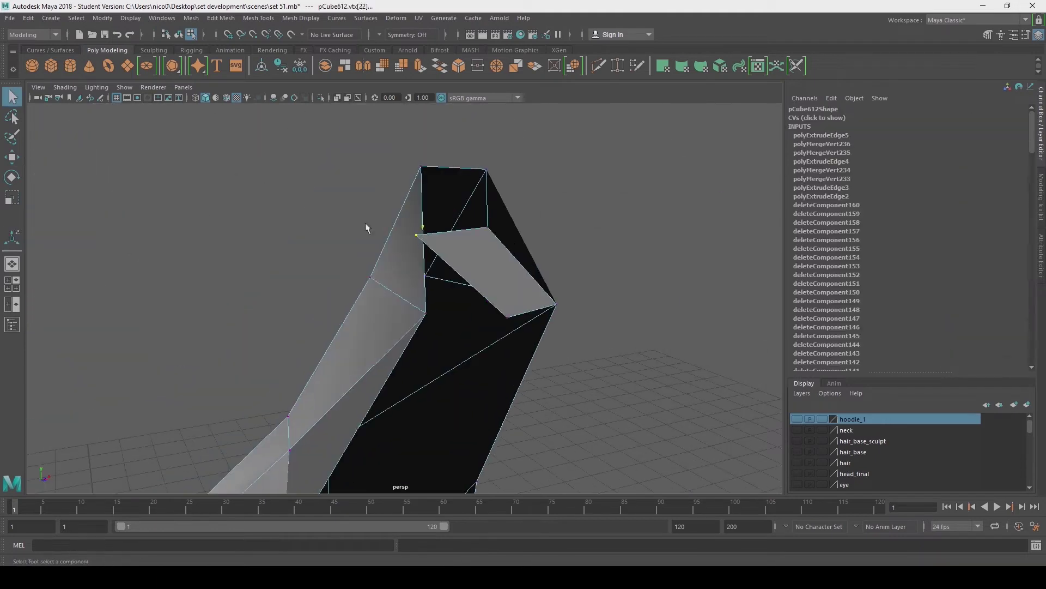
left_click_drag(507, 320, 403, 381, "alt")
key("w")
left_click(424, 334)
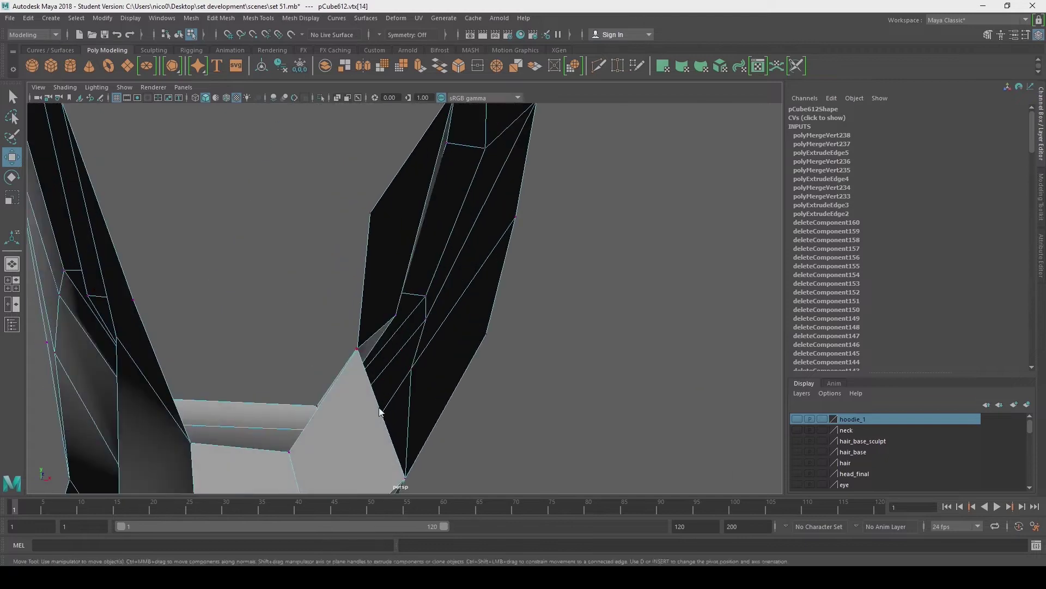
Extrude the lower open edge of the hood's side and move and merge its corner vertices with the adjoining ones.
left_click(403, 446)
key("ctrl+e")
left_click_drag(404, 446, 349, 305, "alt")
right_click_drag(305, 267, 256, 256)
left_click(408, 268)
key("w")
left_click_drag(435, 312, 406, 242, "alt")
left_click_drag(454, 281, 446, 275)
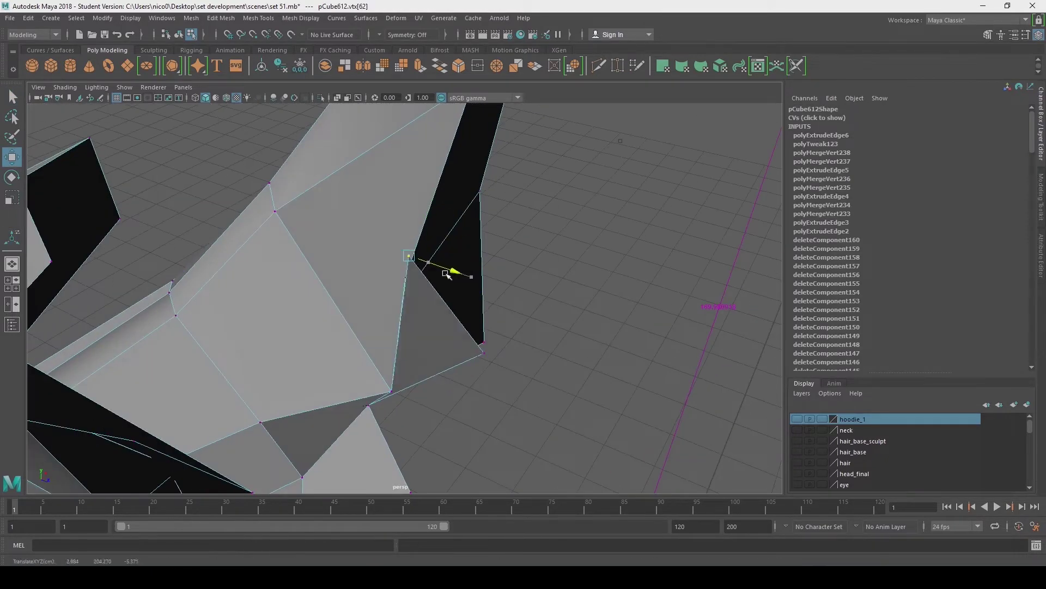
left_click(221, 18)
left_click(234, 126)
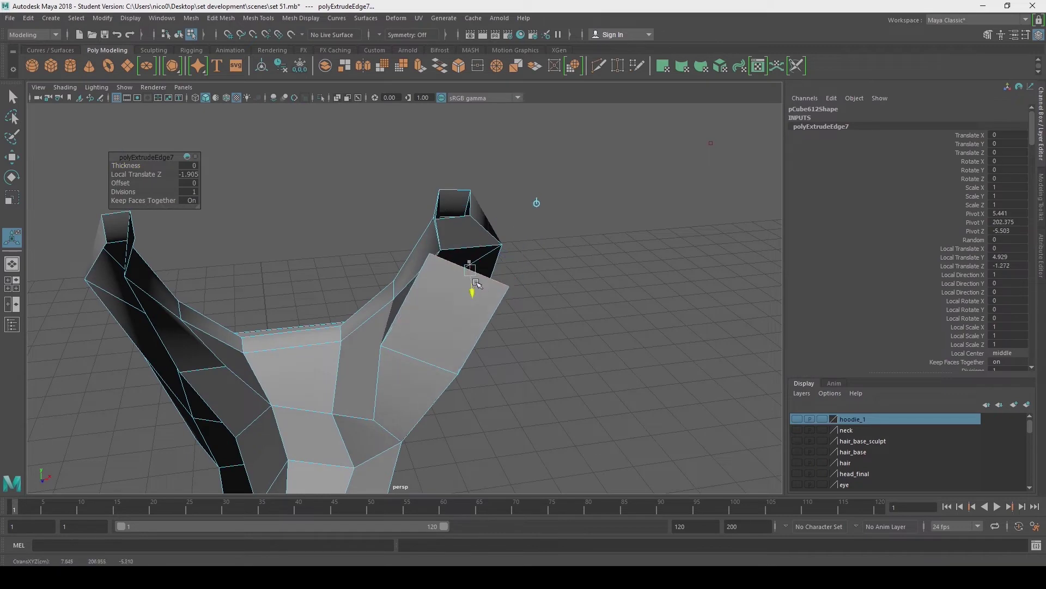
Merge the corners of the extruded side panel with the neighbouring hood vertices.
key("q")
scroll(475, 283, "up", 5)
key("g")
left_click_drag(145, 251, 208, 340, "alt")
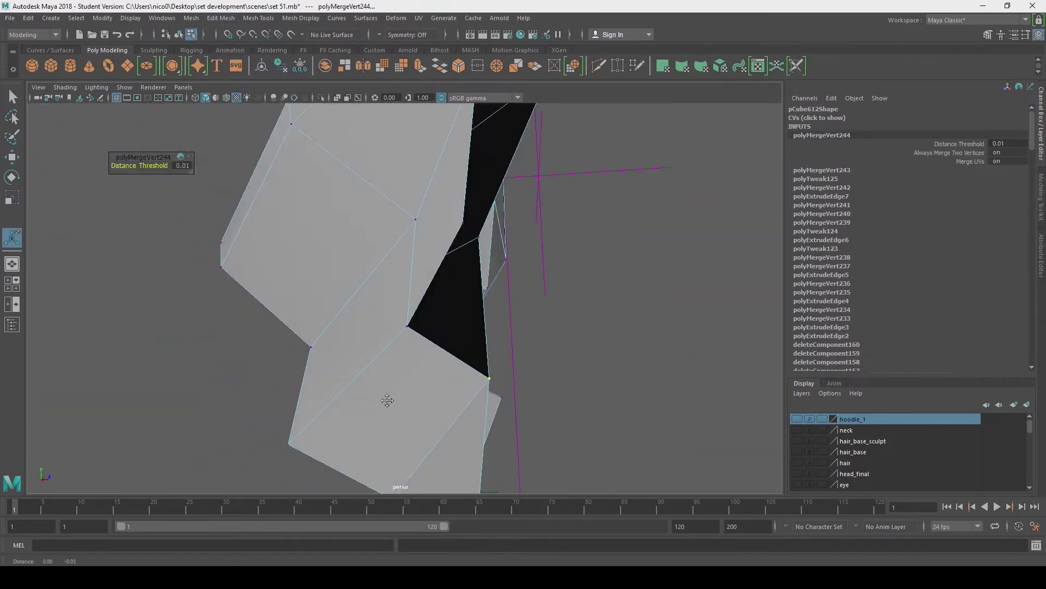
Align and merge the loose vertex on the hood's opposite side, and extrude and merge the next gap edge.
key("w")
left_click_drag(450, 392, 507, 293, "alt")
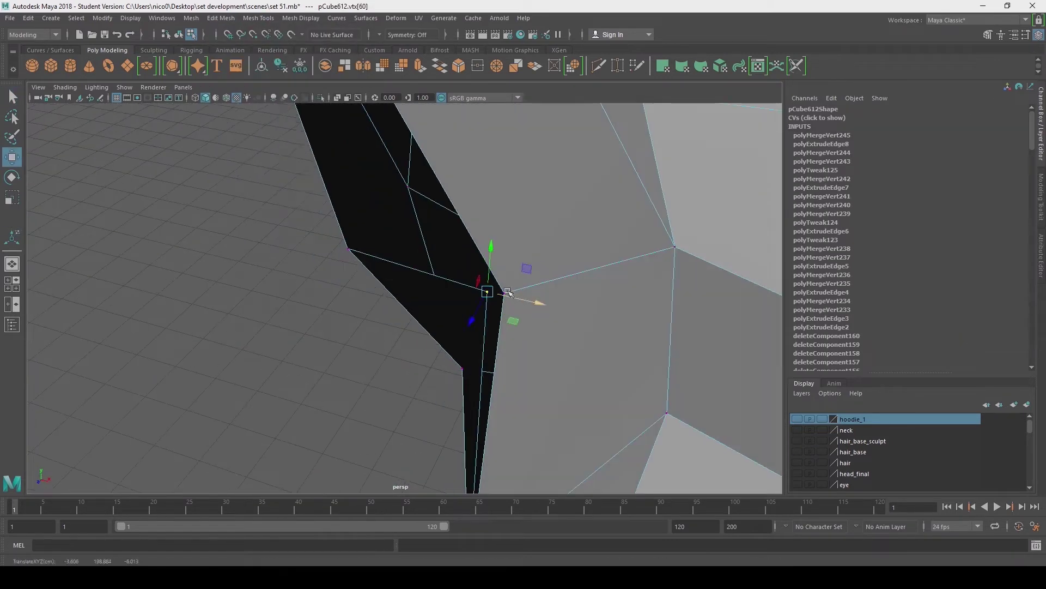
scroll(299, 248, "down", 5)
key("ctrl+e")
left_click_drag(381, 299, 316, 280, "alt")
key("q")
right_click_drag(316, 280, 338, 239, "shift")
left_click_drag(338, 240, 344, 334, "alt")
Extrude the next open edge up the opposite hood strip and bring its corner vertices to the rim for merging.
key("ctrl+e")
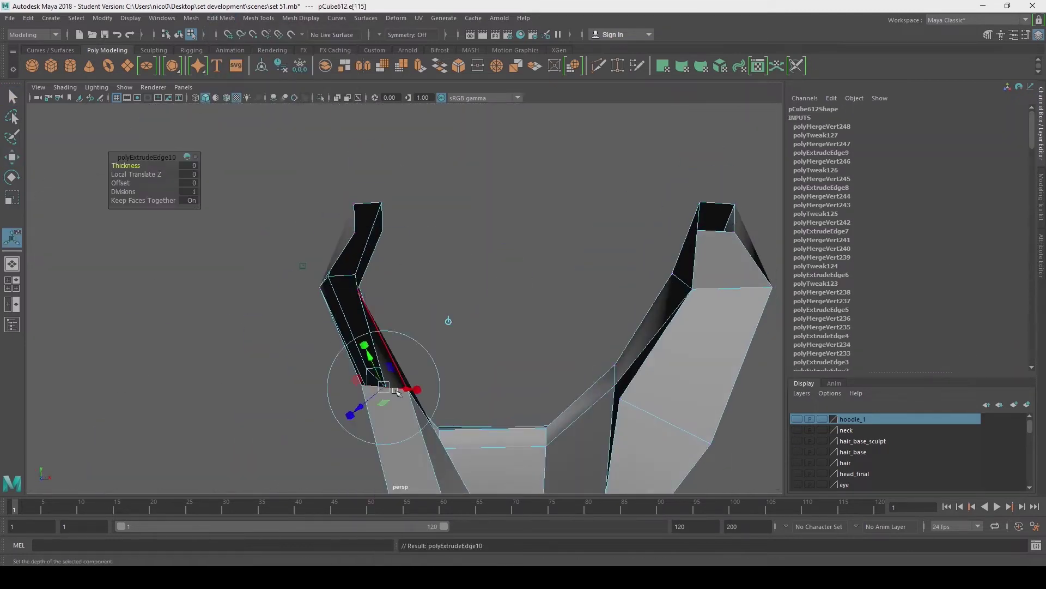
left_click_drag(443, 322, 434, 285, "alt")
key("q")
right_click_drag(434, 285, 414, 267, "shift")
left_click_drag(414, 267, 327, 276, "alt")
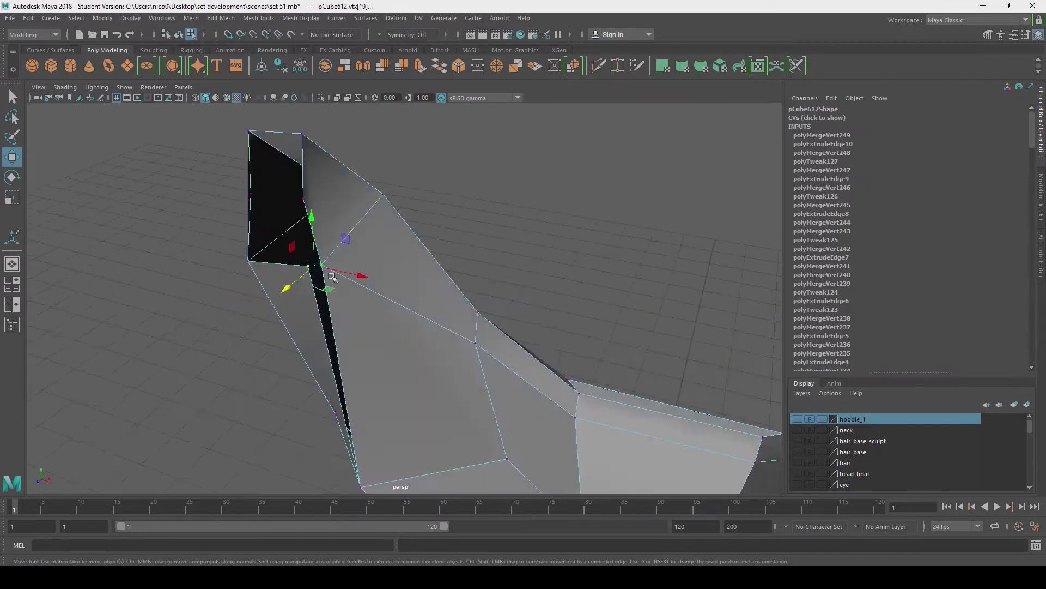
Extrude the last open edge at the strip's upper end and merge its corners to close the hood side.
right_click_drag(302, 264, 302, 287)
left_click_drag(282, 209, 436, 241, "alt")
key("q")
right_click_drag(434, 240, 420, 262, "shift")
left_click_drag(420, 262, 414, 328, "alt")
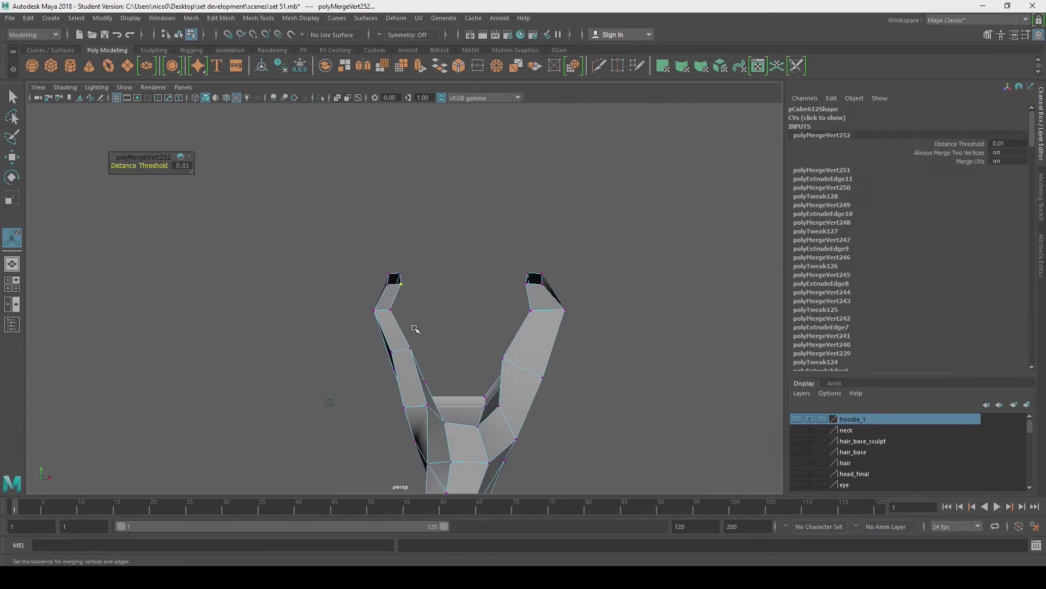
Delete the hood faces from the full hoodie copy, leaving the torso and sleeves.
left_click_drag(511, 469, 478, 371, "alt")
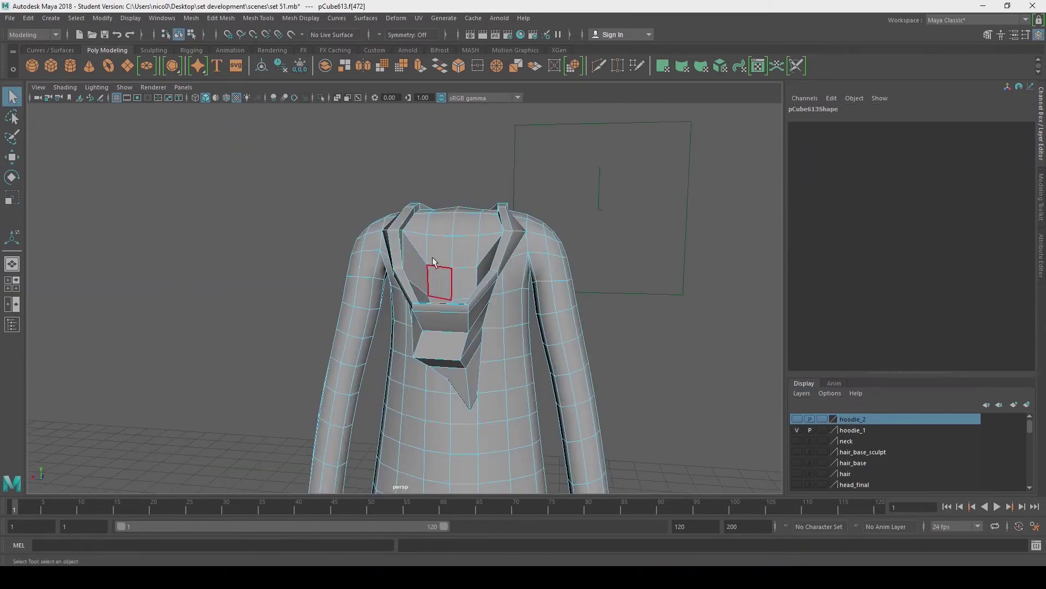
left_click(450, 345)
left_click_drag(451, 344, 424, 284, "alt")
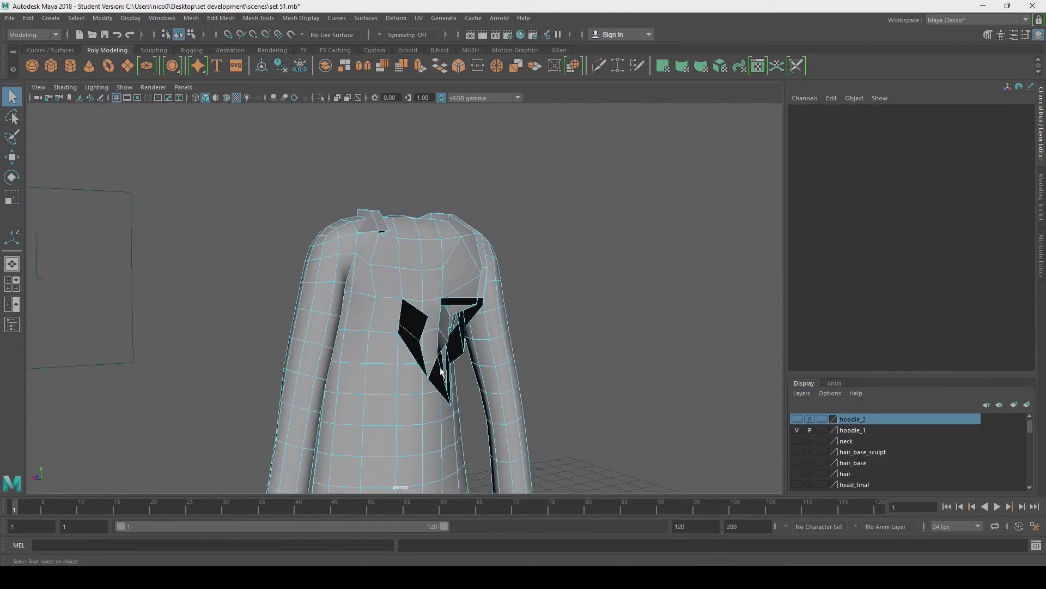
left_click_drag(442, 372, 472, 283, "alt")
left_click(472, 284)
left_click_drag(439, 343, 436, 262, "alt")
Adjust a vertex of the separate hood piece and clean up its leftover geometry.
left_click_drag(401, 421, 305, 406, "alt")
left_click(387, 290)
key("w")
left_click_drag(327, 410, 298, 410)
left_click_drag(399, 298, 385, 345, "alt")
key("q")
left_click(371, 306)
mouse_move(438, 263)
left_mouse_down("alt")
mouse_move(381, 305)
mouse_move(447, 272)
left_mouse_up("alt")
Template the hoodie_1 layer as a wireframe reference and display the separate hood piece on the hoodie_2 layer for vertex editing.
left_click(822, 430)
left_click(847, 441)
left_click(502, 349)
left_click_drag(502, 349, 421, 309, "alt")
left_click_drag(337, 361, 390, 334, "alt")
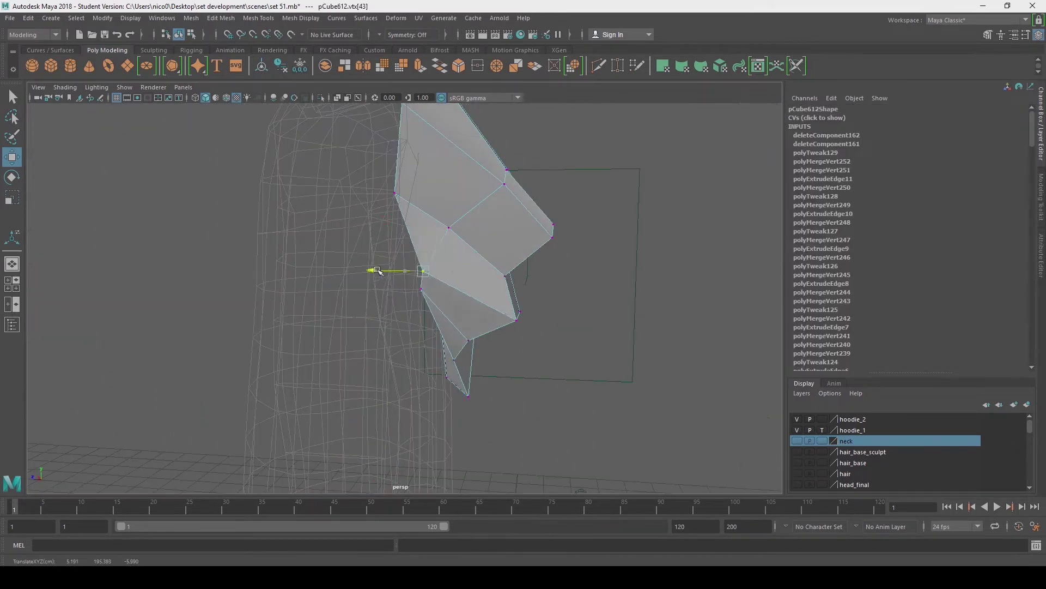
Move the hood piece's lower front vertices onto the matching points of the templated torso.
left_click_drag(379, 271, 647, 309, "alt")
left_click_drag(238, 337, 115, 316, "alt")
left_click_drag(489, 291, 376, 349, "alt")
scroll(402, 297, "up", 5)
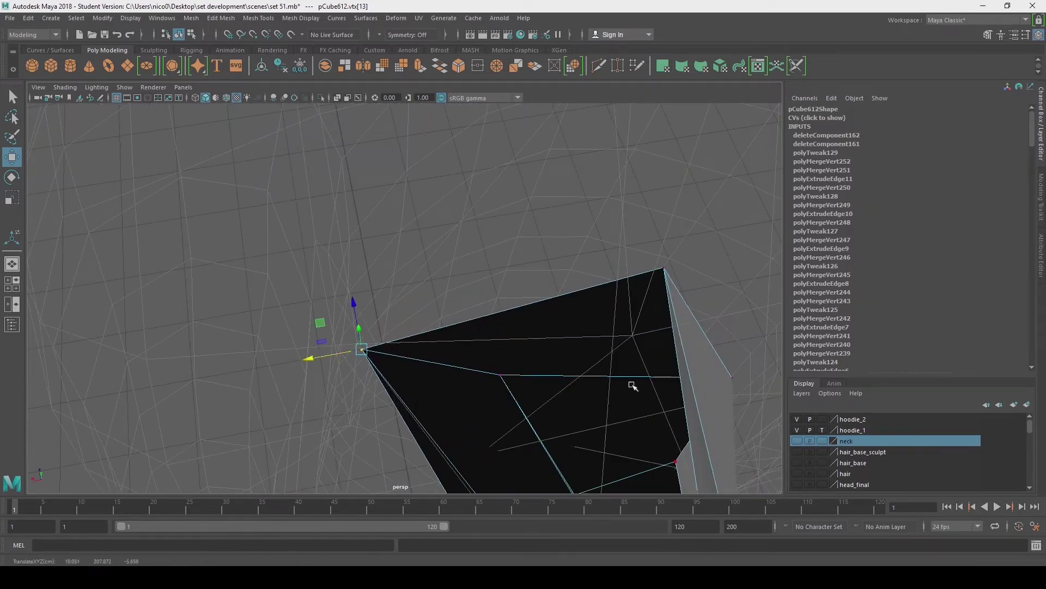
left_click_drag(632, 385, 623, 354, "alt")
Reposition the remaining corner vertices along the hood piece's lower edge and merge the overlapping ones.
left_click(444, 298)
left_click_drag(465, 344, 382, 273, "alt")
left_click(462, 316)
left_click_drag(459, 342, 349, 229, "alt")
left_click(341, 212)
left_click_drag(385, 203, 591, 369)
left_click(351, 349)
left_click_drag(401, 374, 346, 419, "alt")
left_click(299, 276)
left_click_drag(306, 272, 284, 256, "alt")
Try to fill the open gap at the hood piece's lower edge with Fill Hole.
left_click(495, 367)
key("q")
left_click(190, 18)
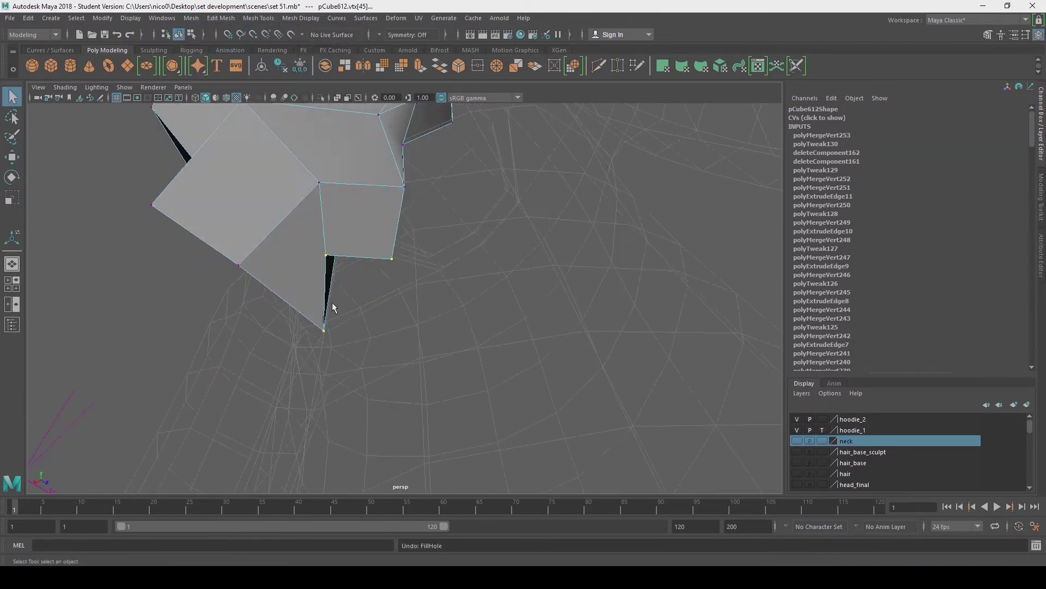
Move the vertex at the lower tip of the hood strip onto the templated torso mesh.
left_click_drag(333, 307, 301, 357, "alt")
left_click_drag(429, 279, 398, 252, "alt")
left_click(355, 363)
key("w")
left_click_drag(356, 363, 245, 408, "alt")
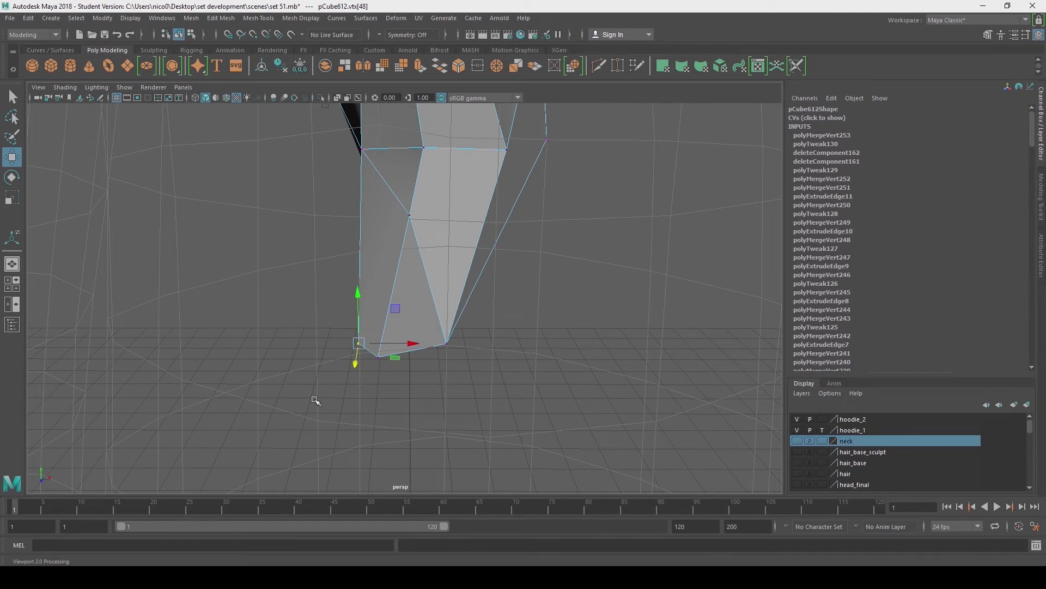
left_click_drag(388, 372, 520, 397, "alt")
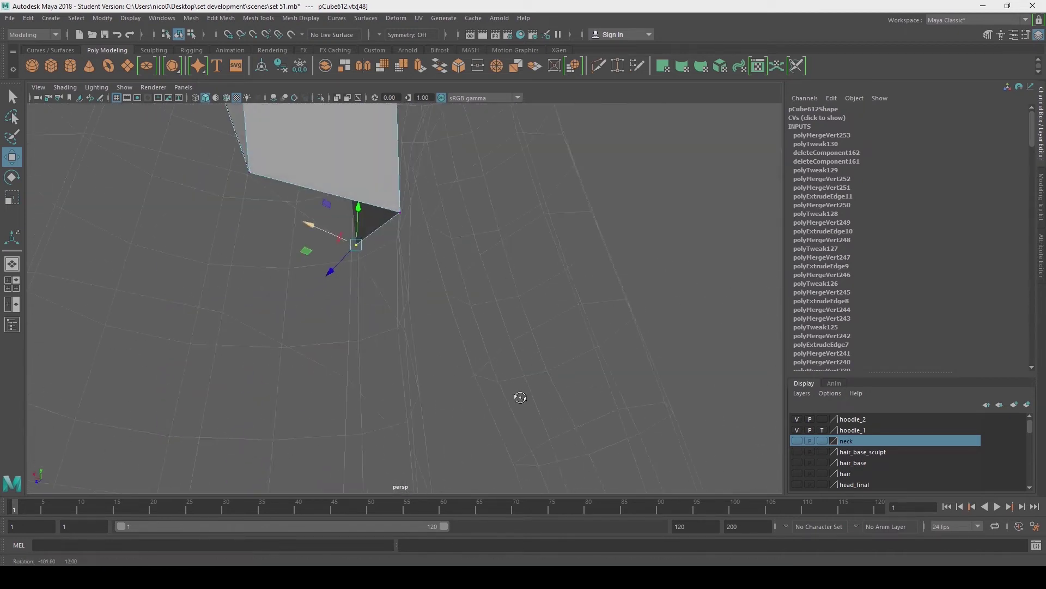
left_click_drag(364, 278, 474, 334, "alt")
Extrude the open edge at the hood strip's lower end, bring its corners to the neighbouring vertices and merge them.
right_click_drag(397, 220, 397, 164, "shift")
left_click_drag(397, 163, 414, 302, "alt")
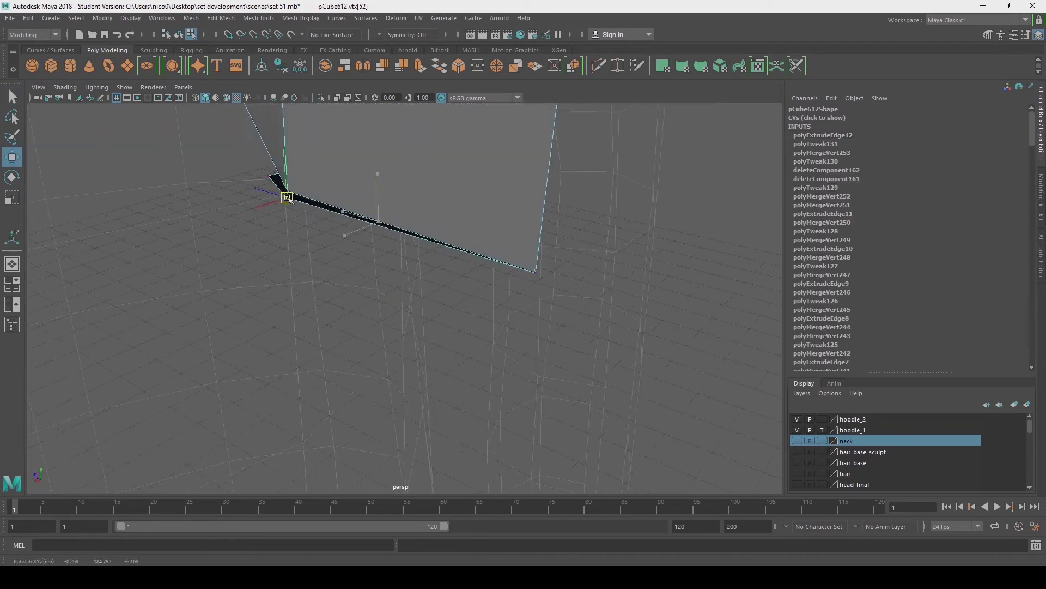
left_click_drag(263, 191, 388, 291, "alt")
left_click_drag(264, 270, 407, 277, "alt")
Cut and delete the excess geometry at the hood strip's lower end and select a nearby vertex for repositioning.
key("q")
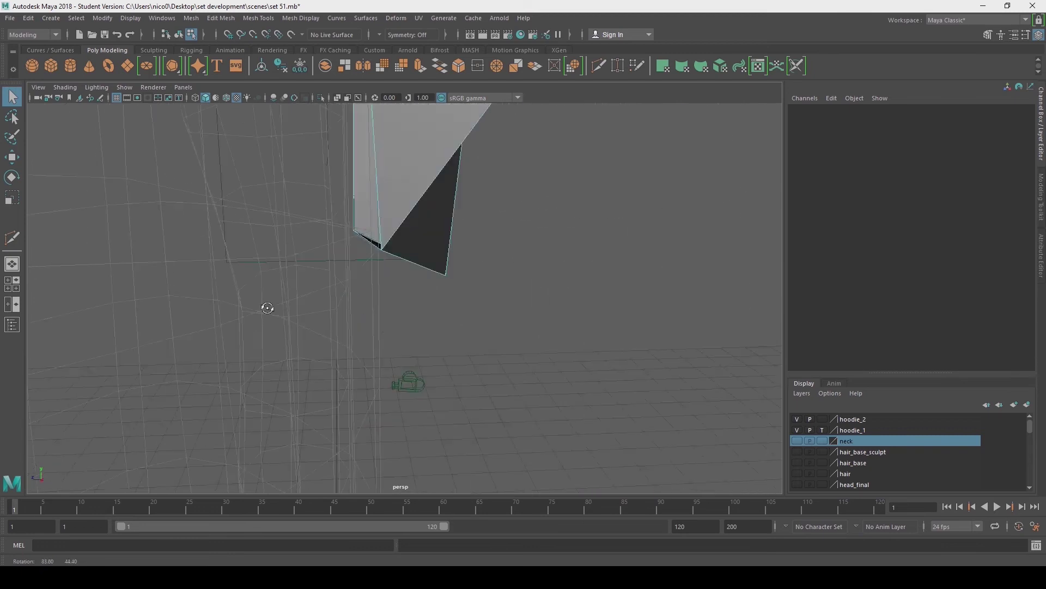
left_click_drag(484, 176, 479, 292, "alt")
left_click(350, 316)
key("w")
left_click_drag(351, 261, 429, 269)
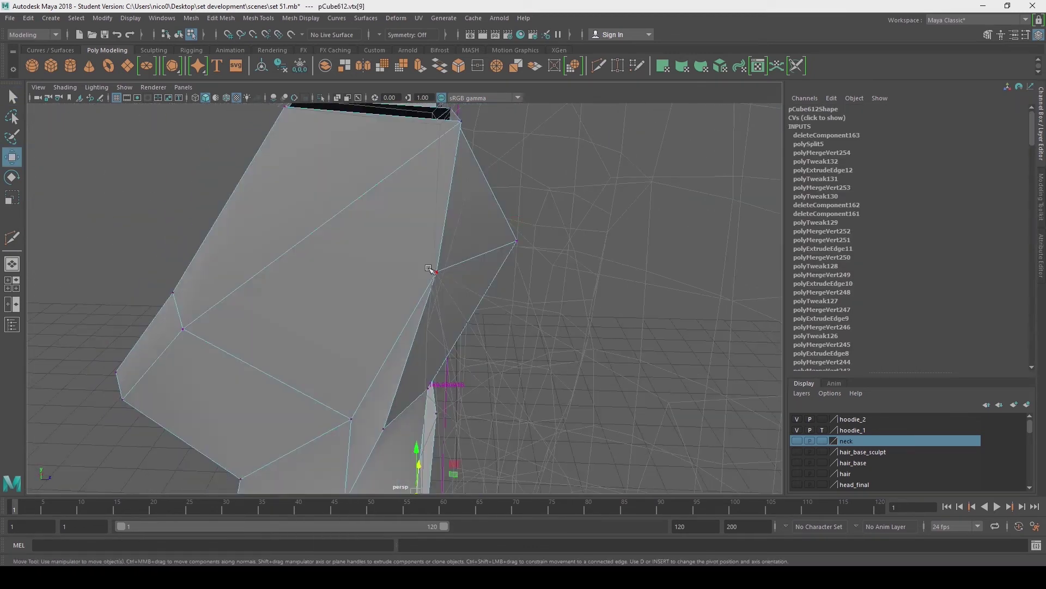
Move the vertices along the hood piece's inner edges and upper corners to follow the templated torso's neckline.
left_click_drag(440, 468, 443, 246, "alt")
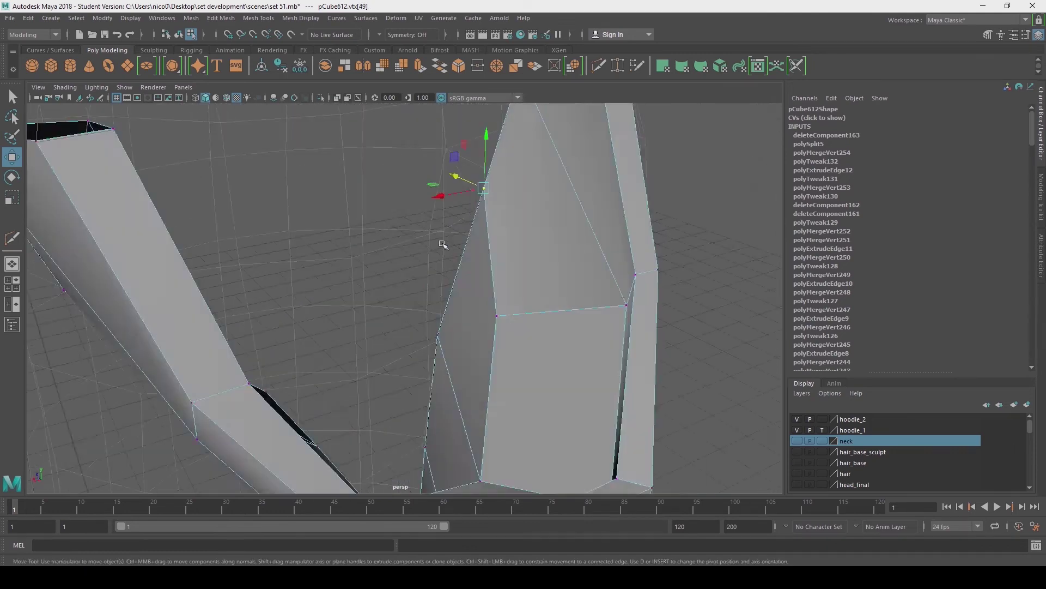
left_click(388, 343)
left_click_drag(335, 358, 411, 315, "alt")
left_click(349, 240)
left_click(496, 311)
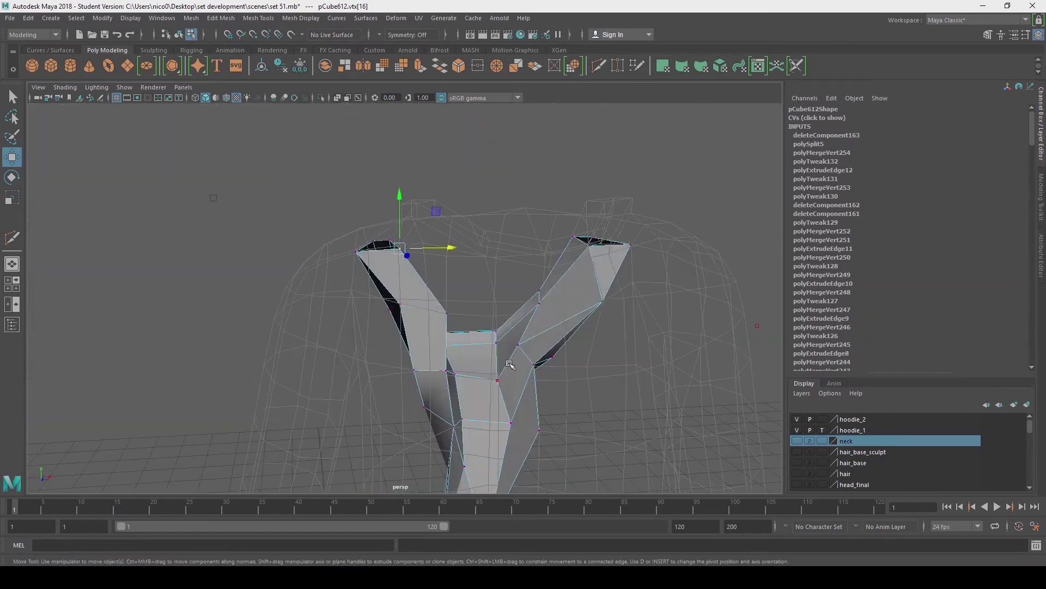
Delete the unneeded geometry at the hood piece's open upper ends and combine the hood with the torso mesh.
scroll(511, 364, "up", 5)
right_click(346, 269)
left_click_drag(346, 270, 345, 470, "alt")
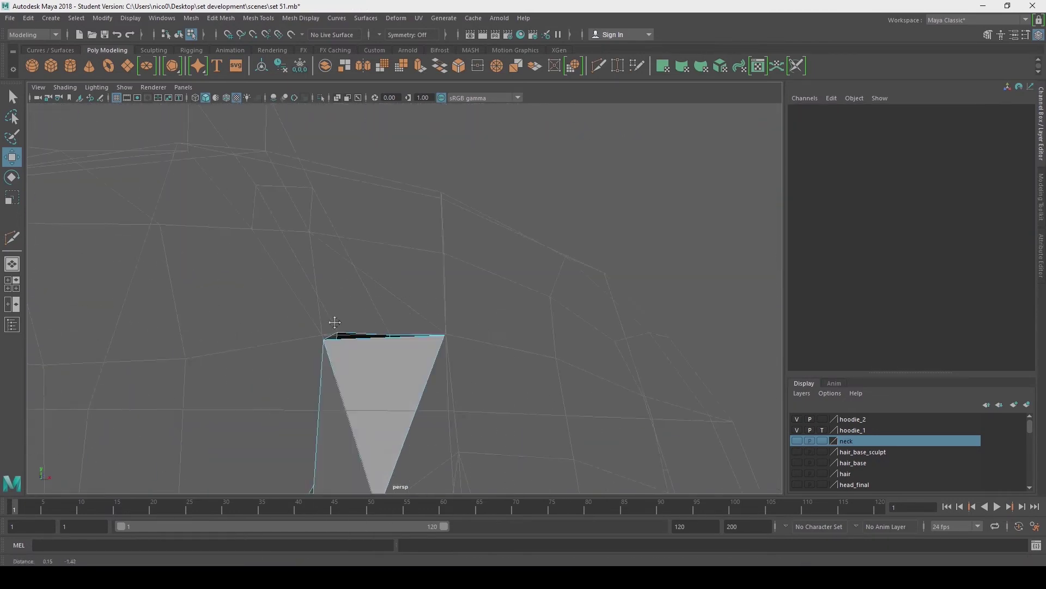
left_click_drag(335, 322, 276, 433, "alt")
Merge the paired vertices along the seam between hood and torso with a distance threshold of 0.01.
left_click_drag(548, 349, 577, 344, "alt")
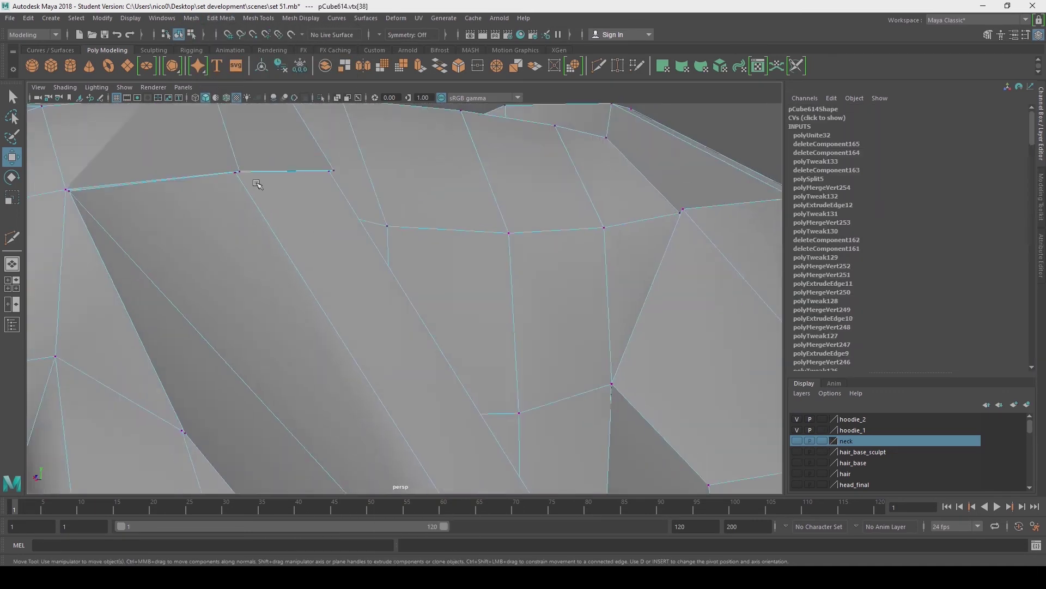
left_click(220, 18)
left_click_drag(530, 327, 569, 337, "alt")
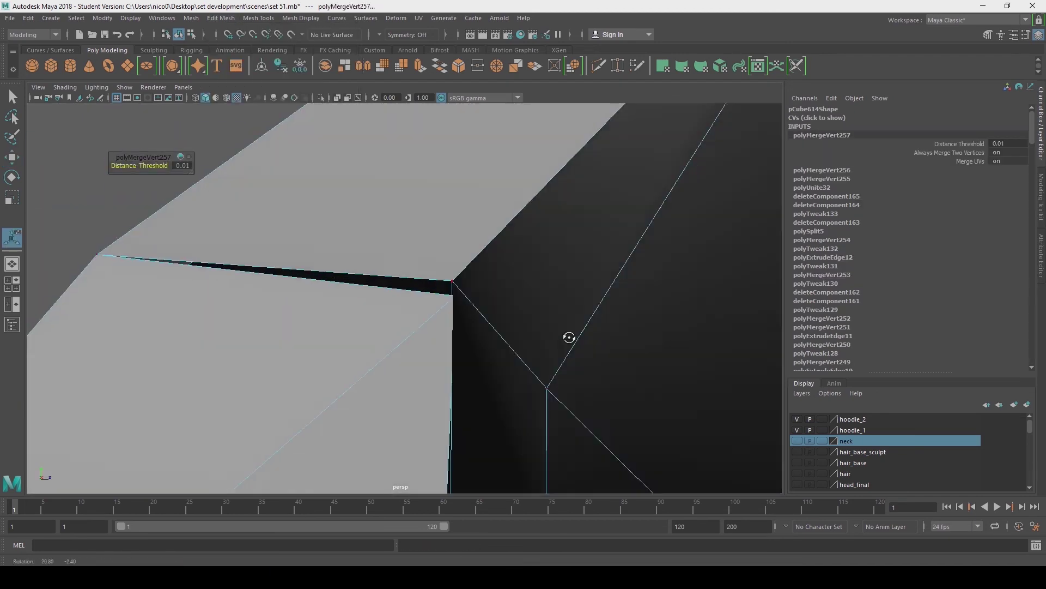